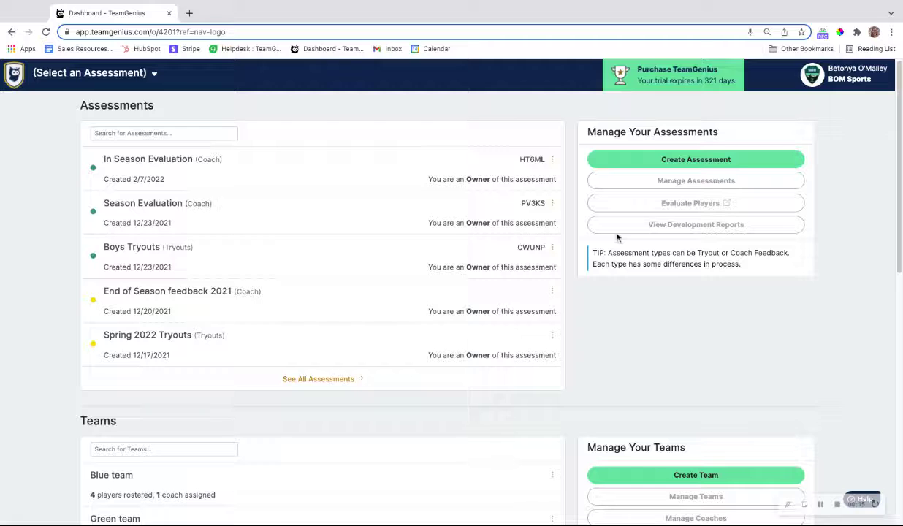
View the coaches list and the blank form for creating a coach, and return to the dashboard.
scroll(617, 238, down, 1)
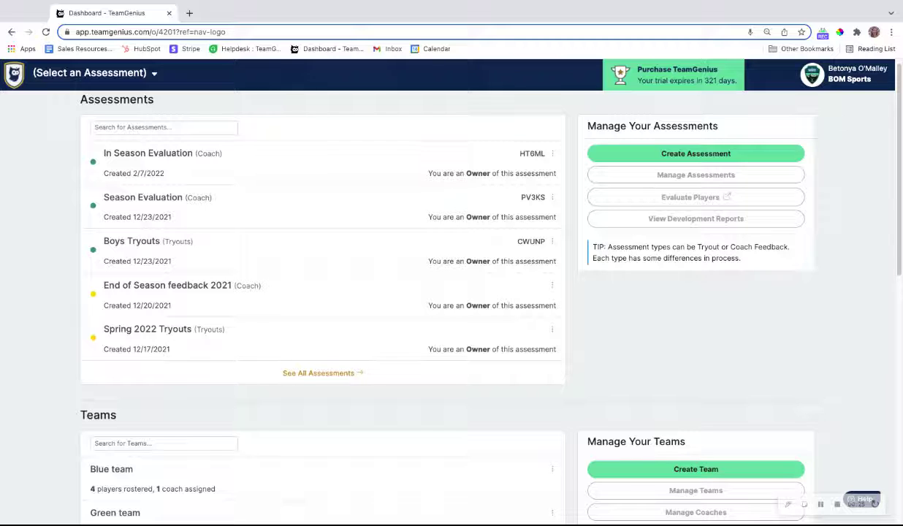
scroll(451, 292, down, 1)
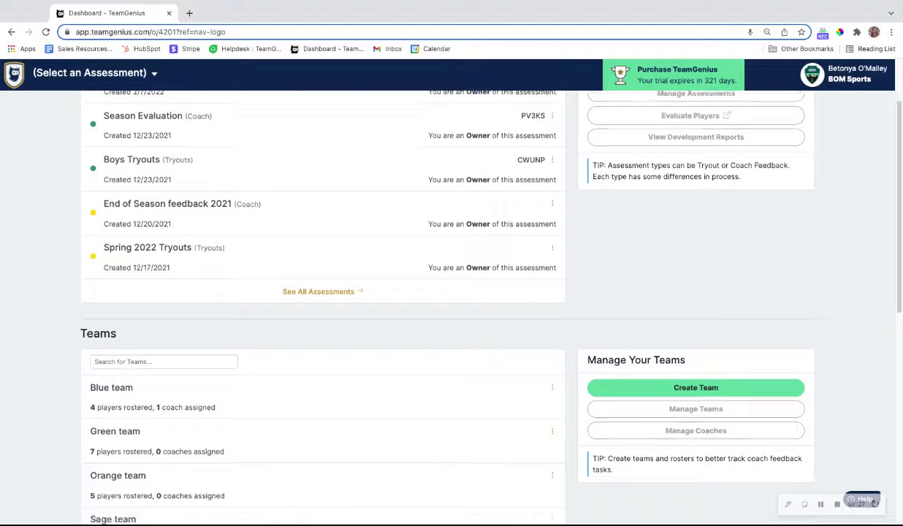
scroll(613, 247, down, 1)
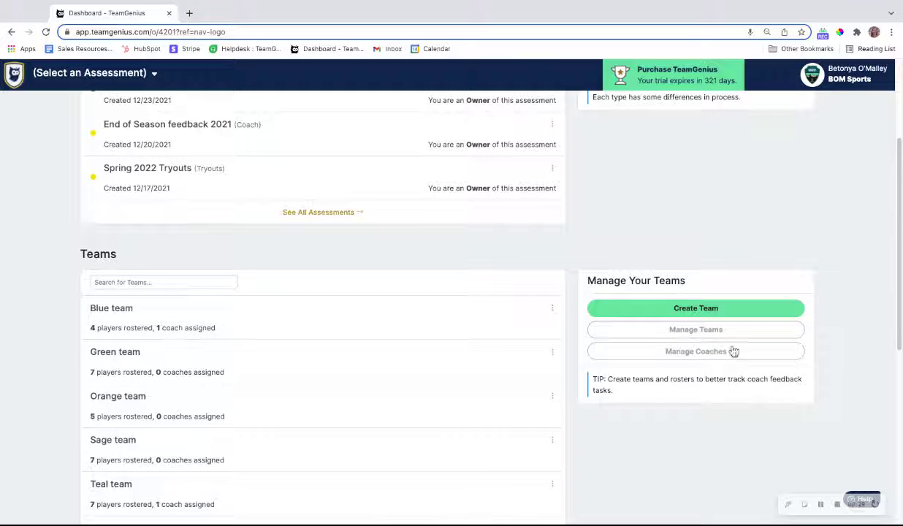
click(733, 351)
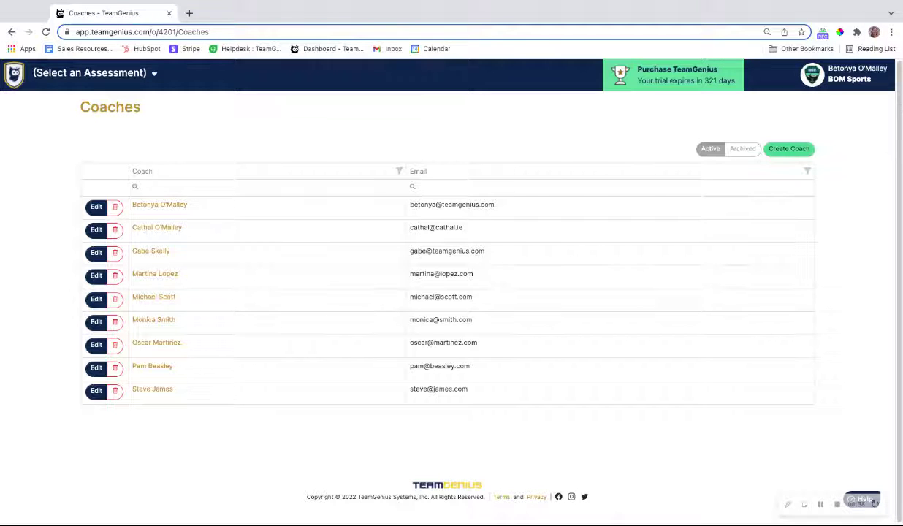
click(787, 148)
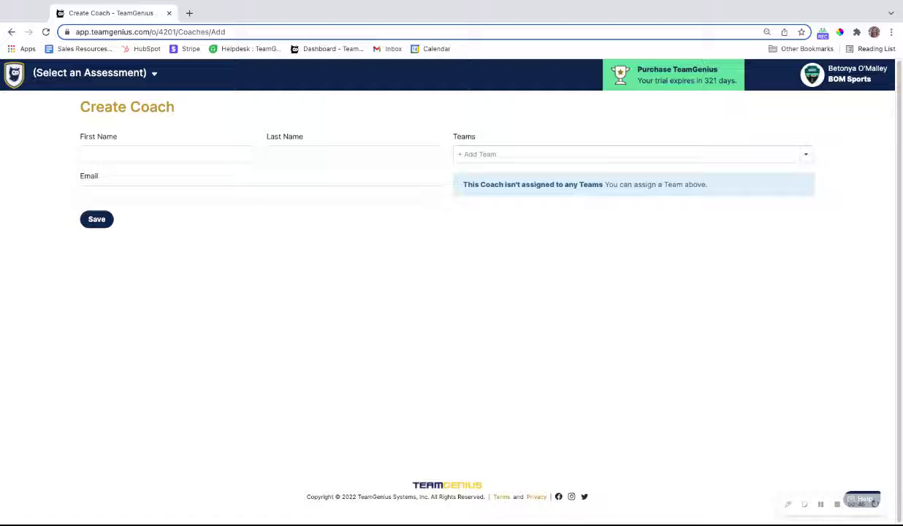
click(11, 32)
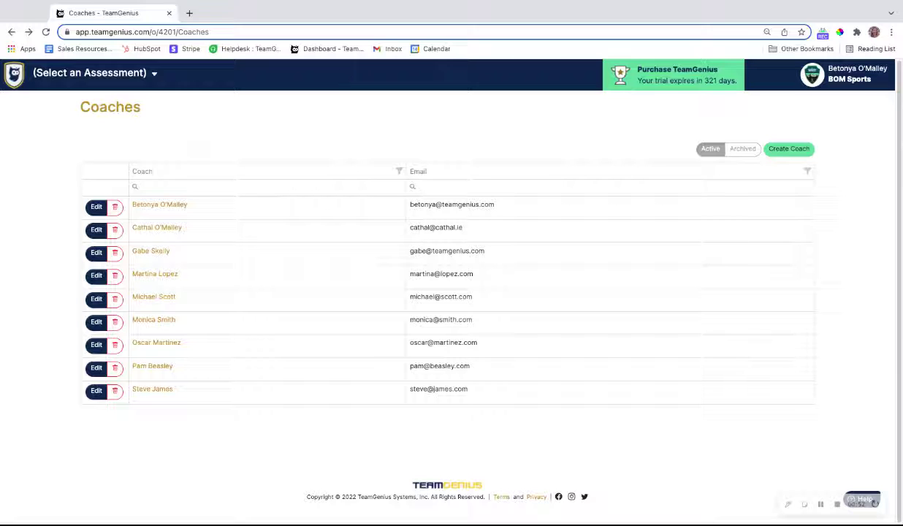
click(12, 32)
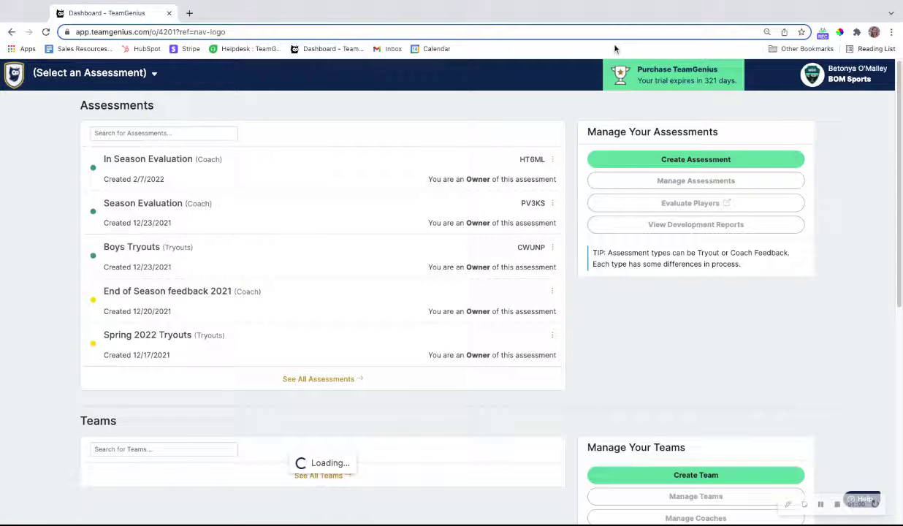
click(731, 159)
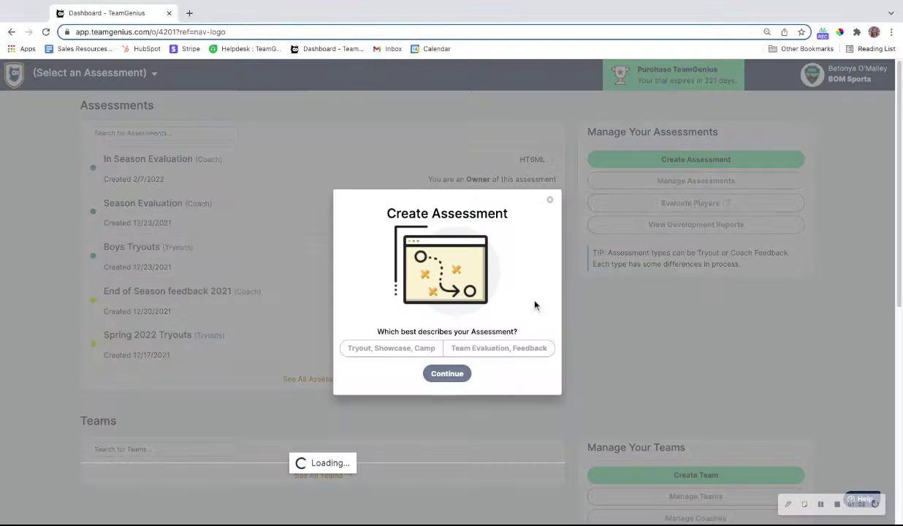
click(518, 348)
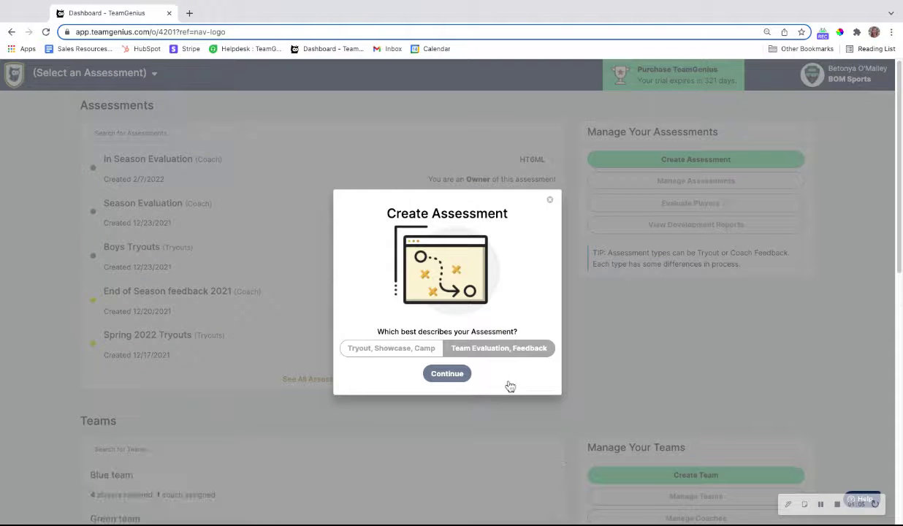
click(486, 349)
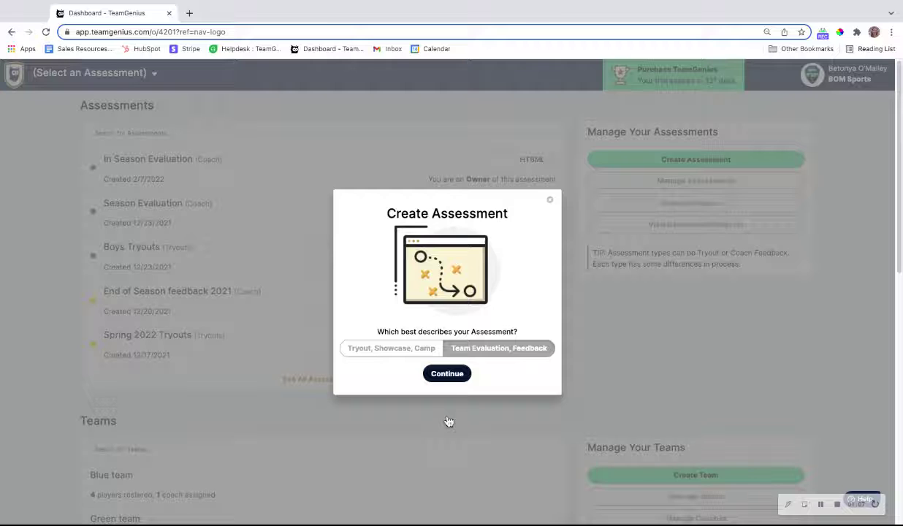
click(591, 185)
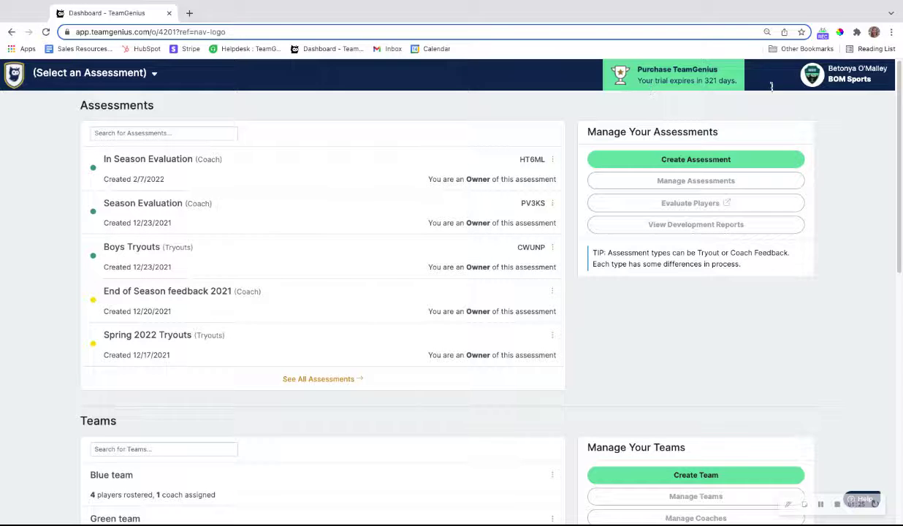
Open the list of all assessments and view the assessment type setting of Boys Tryouts, closing it unchanged.
click(774, 159)
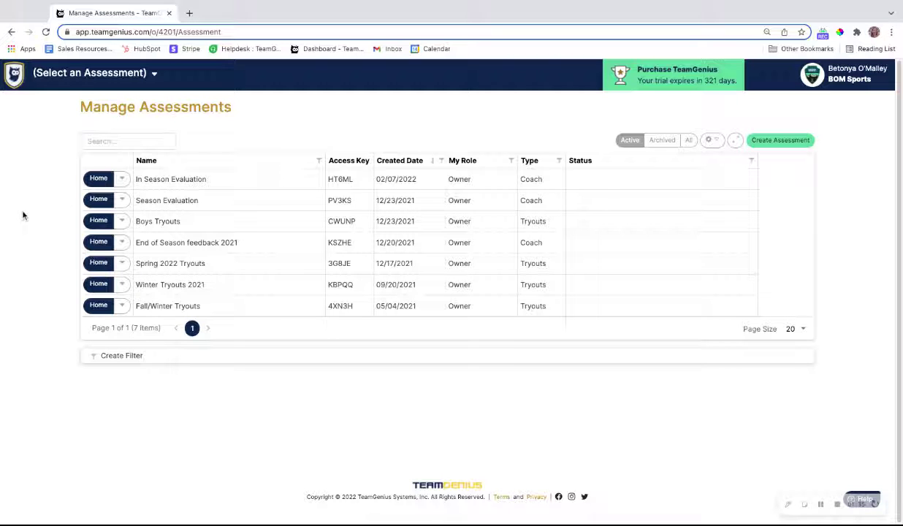
click(122, 221)
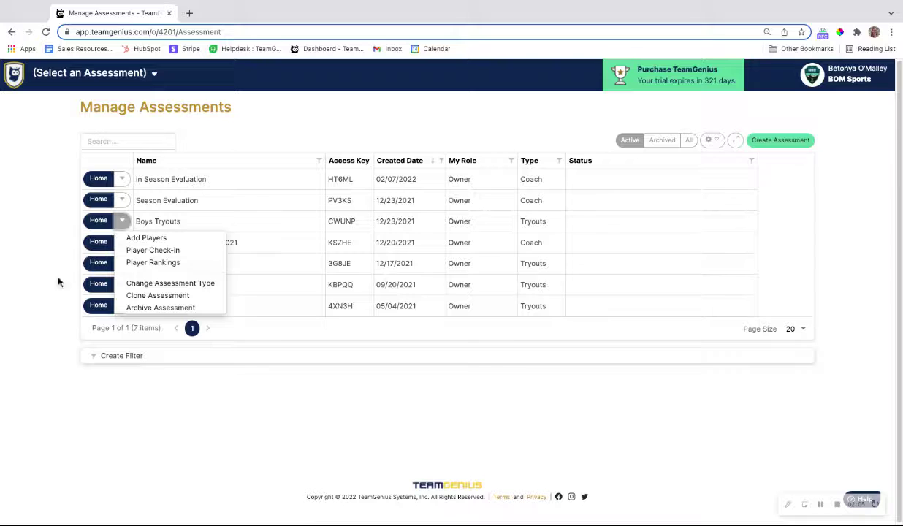
click(170, 284)
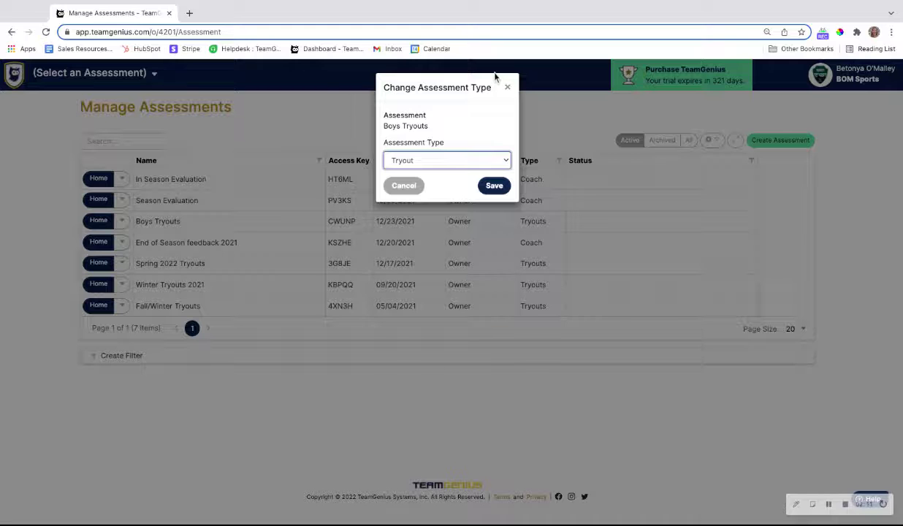
click(508, 87)
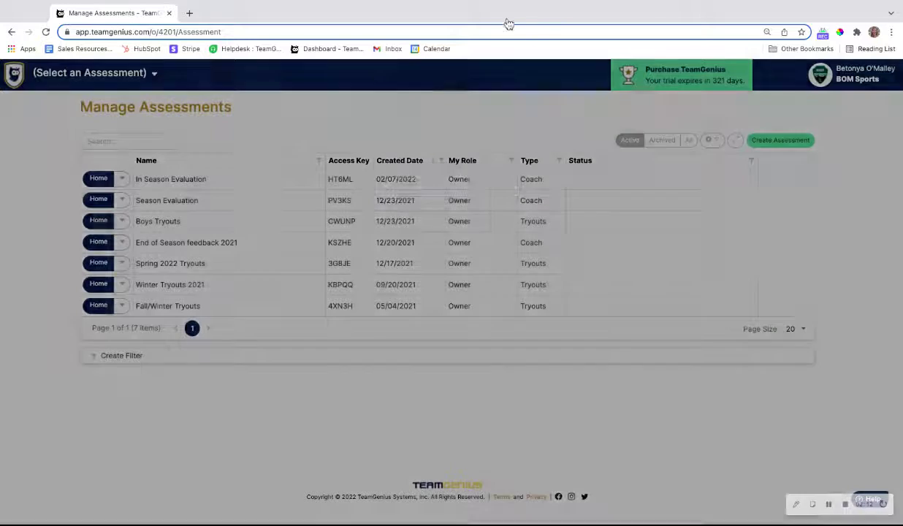
Start a new assessment from the dashboard with the type Team Evaluation, Feedback.
click(14, 75)
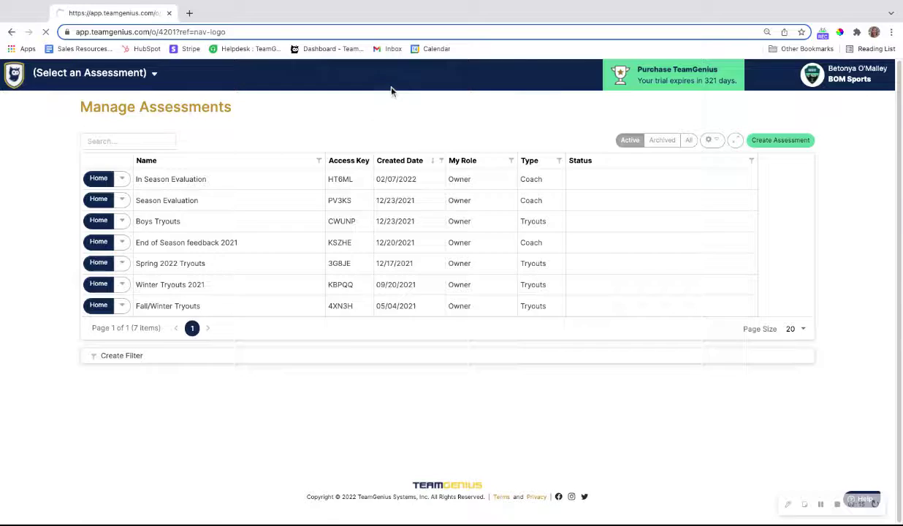
click(695, 159)
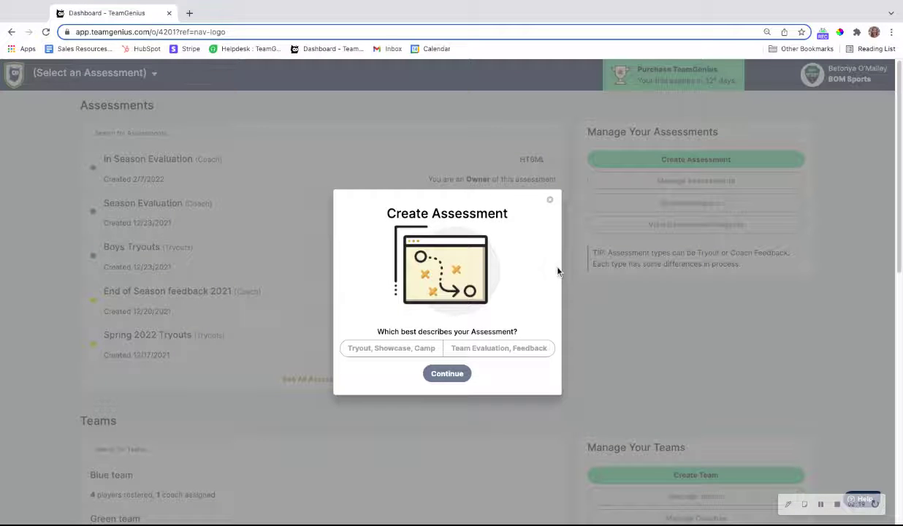
click(499, 348)
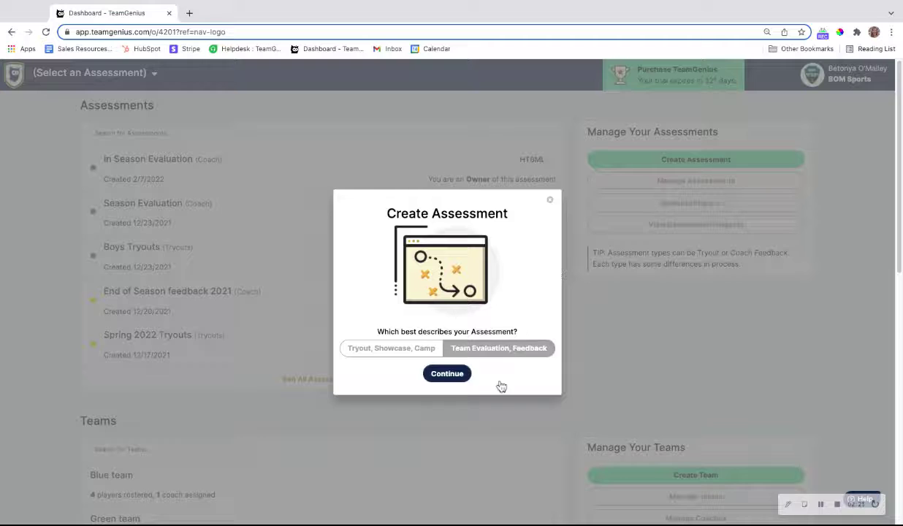
click(447, 373)
Name the assessment "End of season evaluation" and choose to build it without guidance.
text(End )
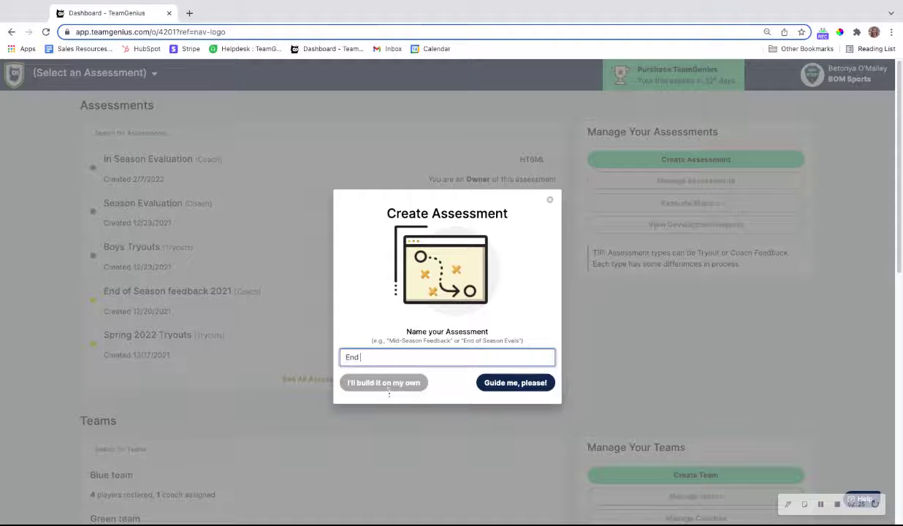
text(of season evaluatio)
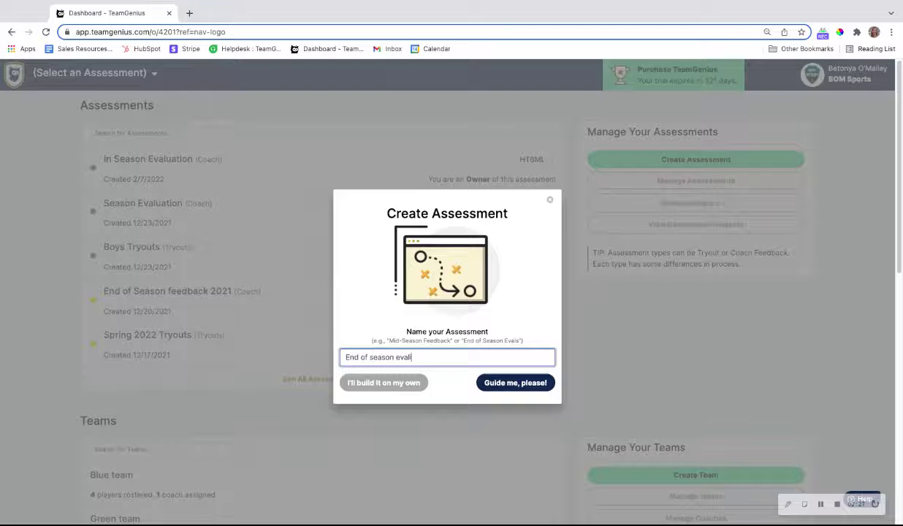
text(n)
key(BackSpace)
key(BackSpace)
key(BackSpace)
key(BackSpace)
key(BackSpace)
key(BackSpace)
text(uation)
click(409, 382)
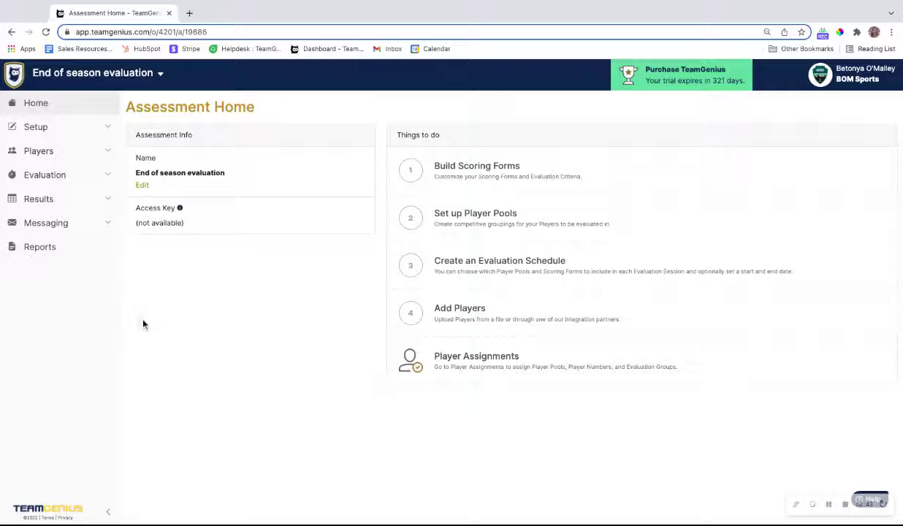
Create and save a scoring form named Skills for the assessment, keeping the default scoring settings.
click(44, 126)
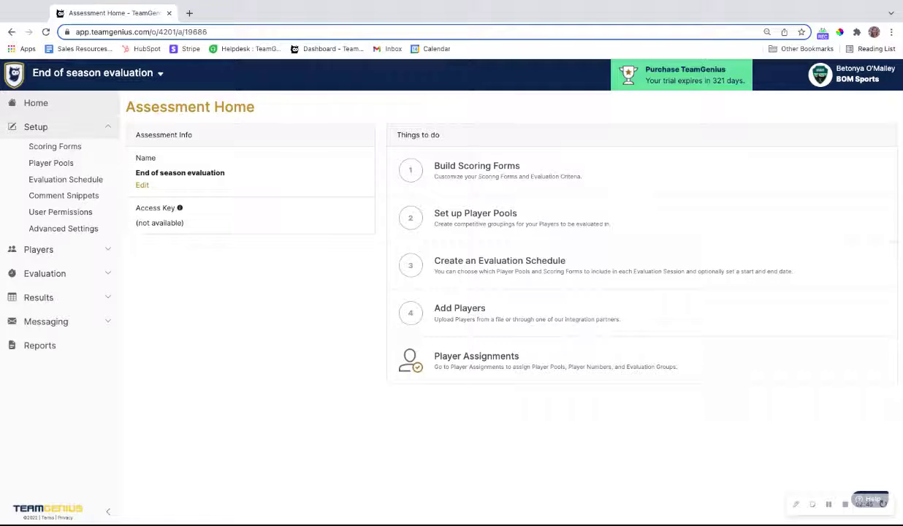
click(55, 146)
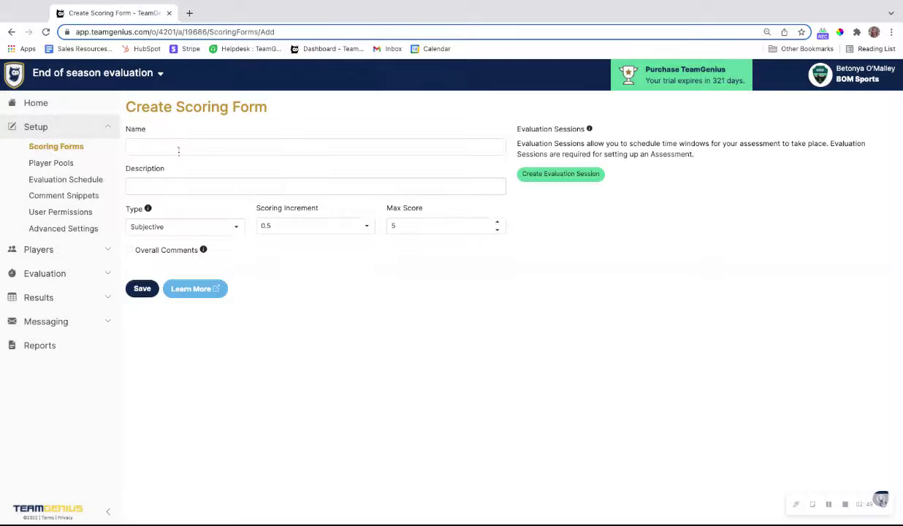
click(177, 147)
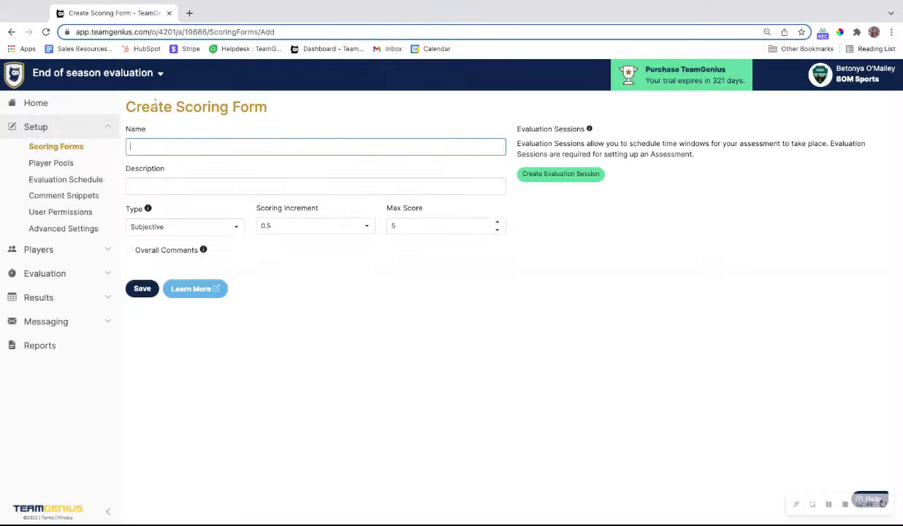
text(A)
key(BackSpace)
text(Skills)
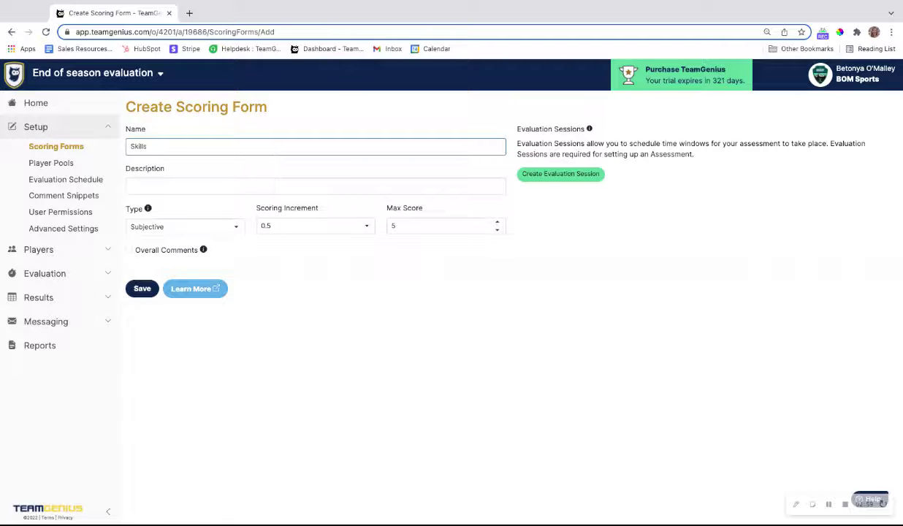
click(142, 289)
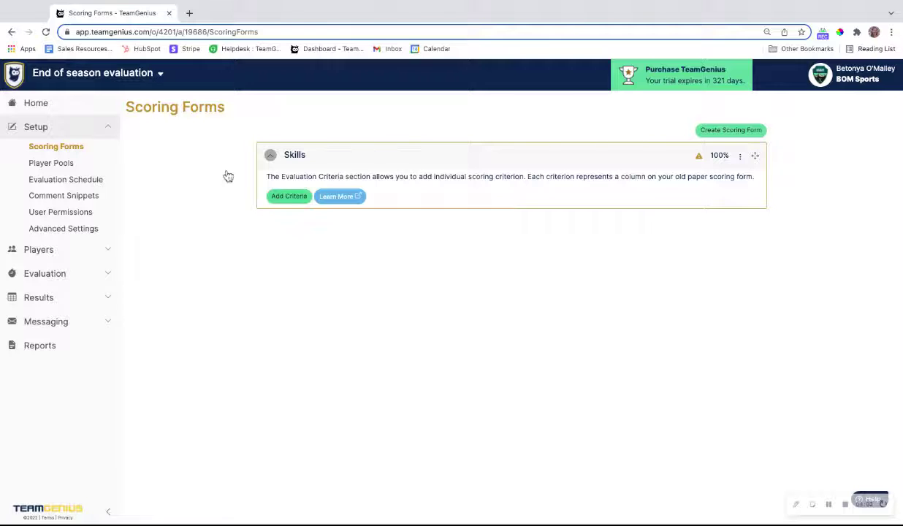
Add an evaluation criterion to the Skills form using the Skating standard and the Drop Down List input type.
click(288, 196)
click(288, 190)
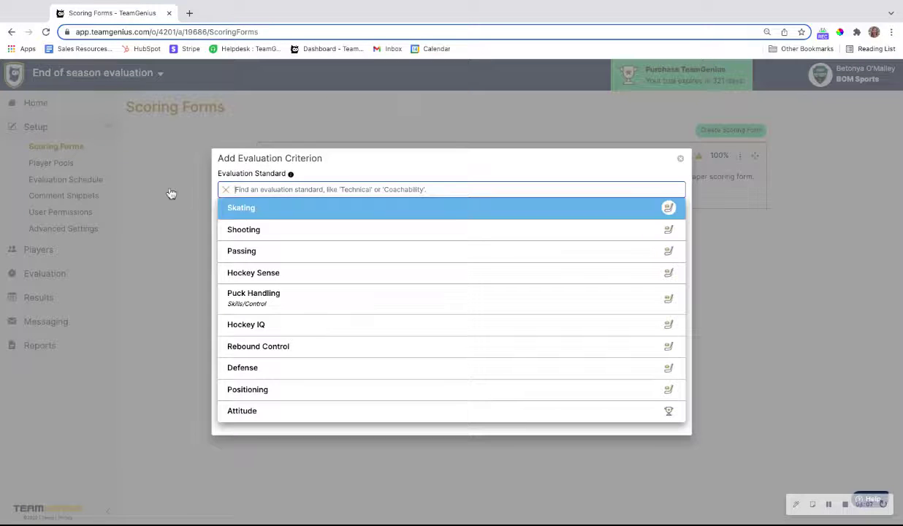
click(241, 208)
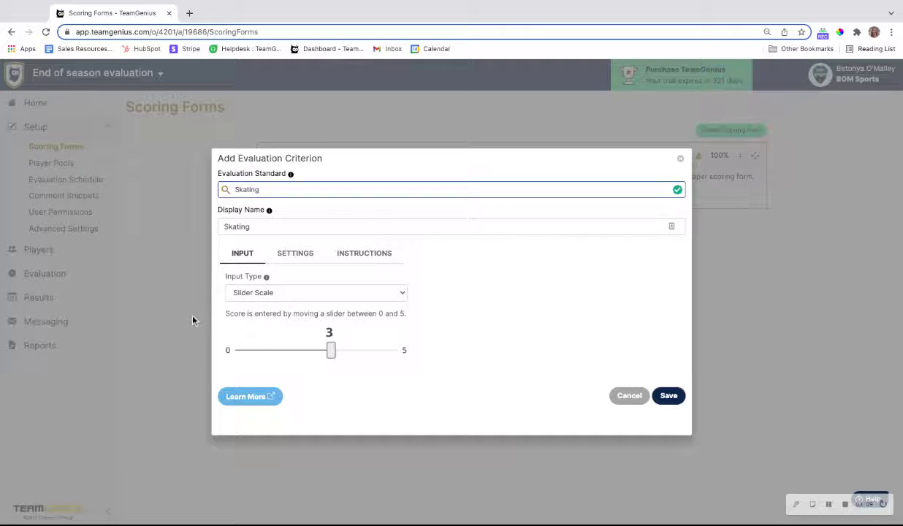
click(267, 296)
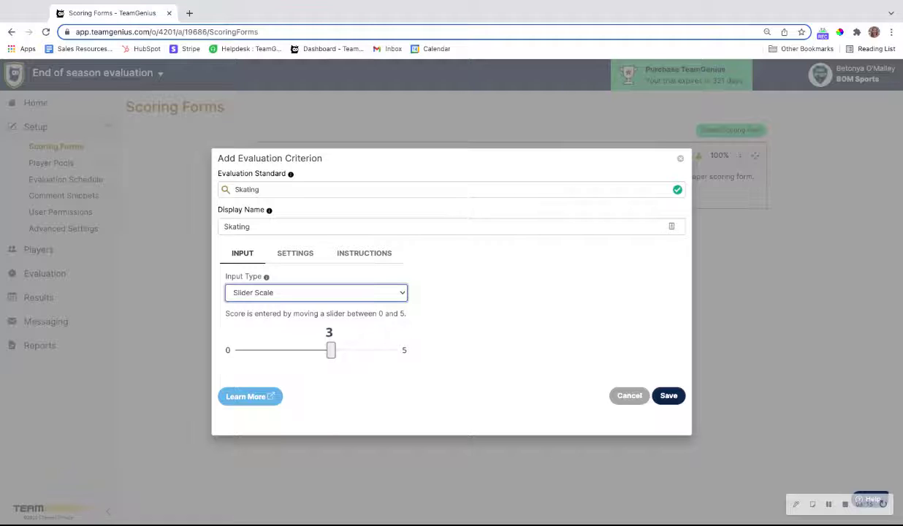
click(214, 324)
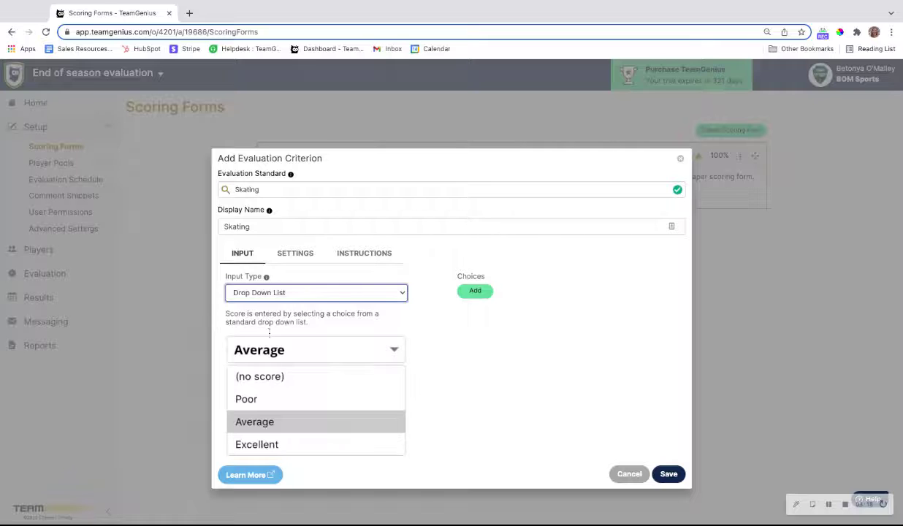
Add three choices to the Skating criterion, labelled from worst to best: Needs improvement, Average and Excellent.
click(475, 290)
click(475, 311)
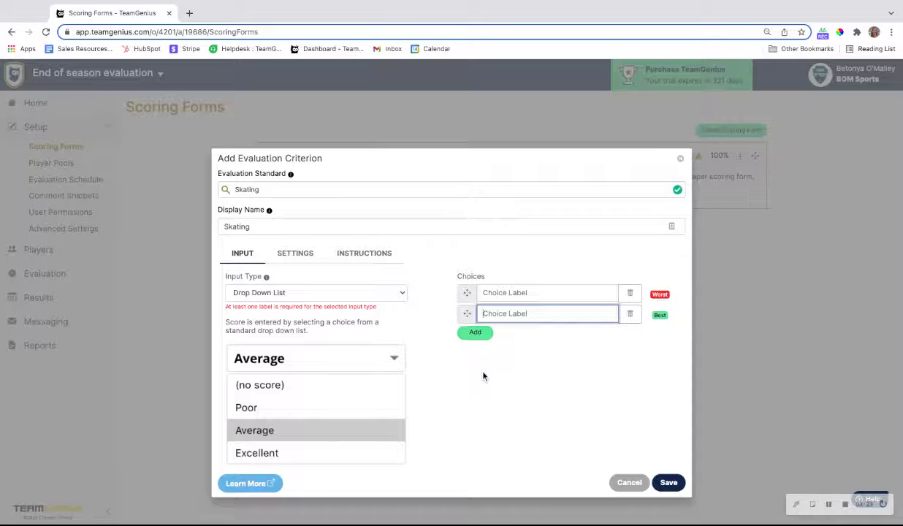
click(474, 332)
click(552, 297)
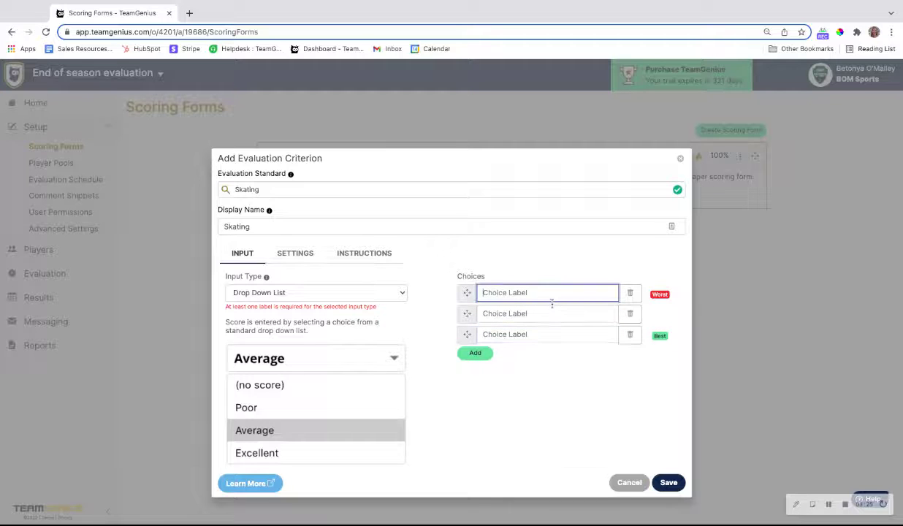
text(Needs Improvement)
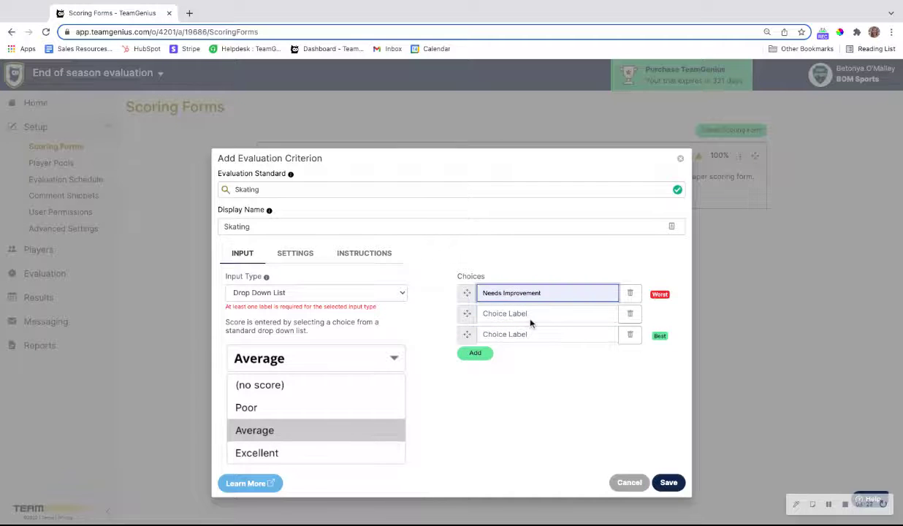
click(530, 322)
key(Tab)
text(A)
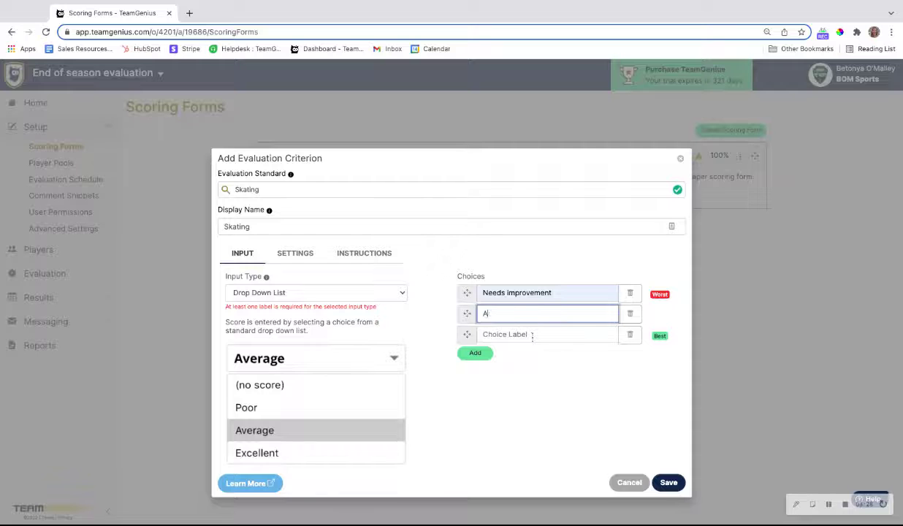
text(ber)
key(BackSpace)
key(BackSpace)
key(BackSpace)
text(verag)
key(Tab)
text(Excellent)
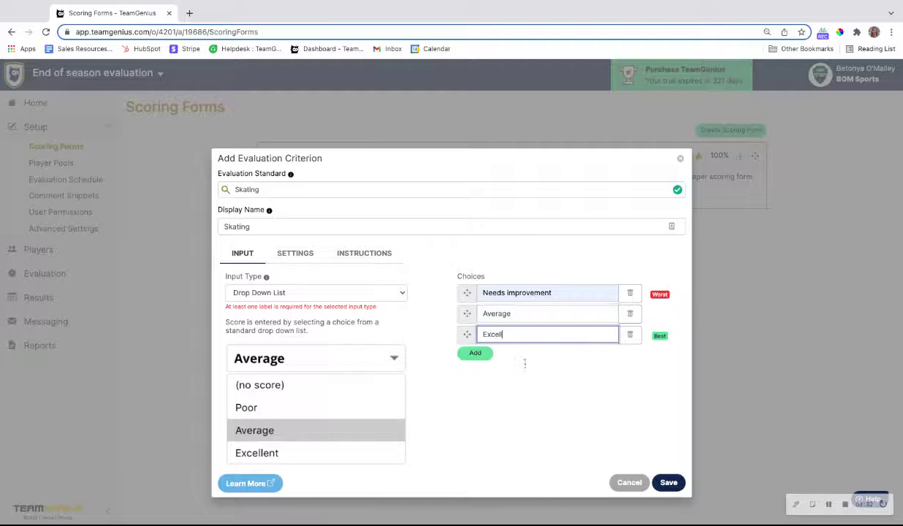
Finish the list of choices and save the Skating criterion to the Skills form.
click(527, 398)
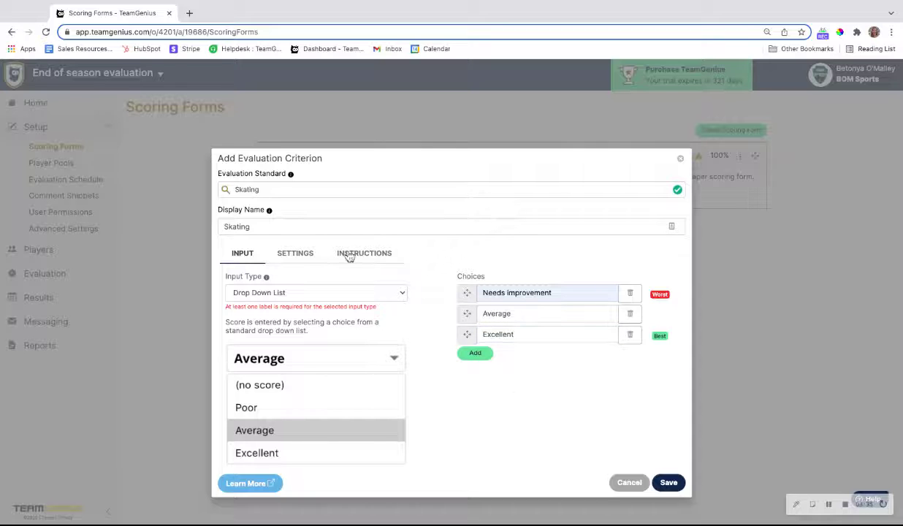
click(676, 482)
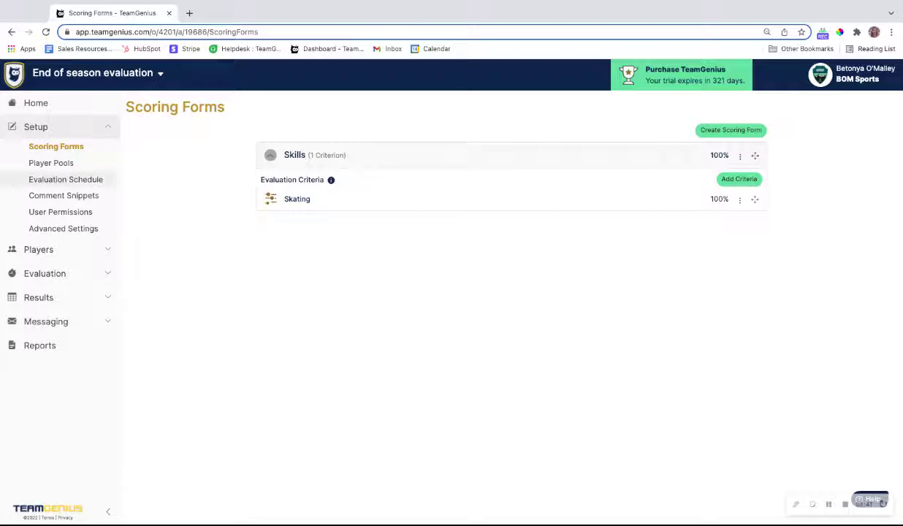
Check the assessment's player pools and open the page for adding players.
click(13, 163)
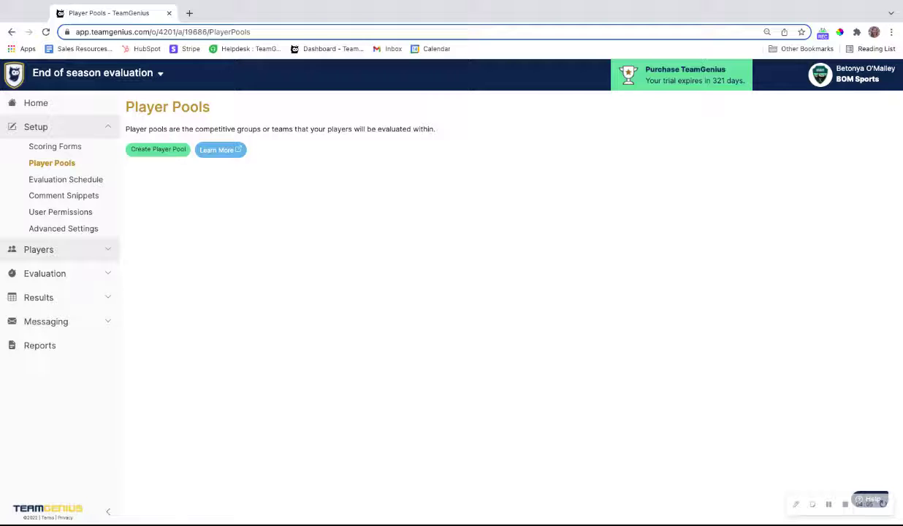
click(44, 249)
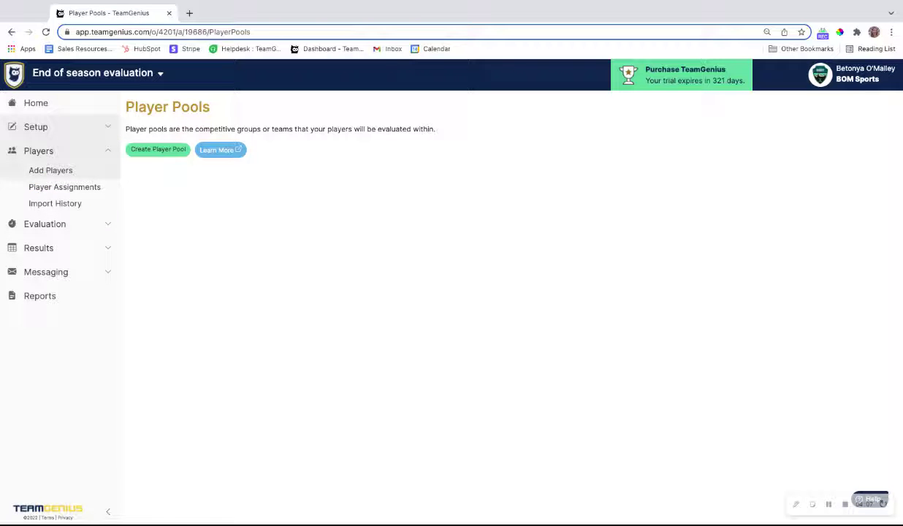
click(51, 170)
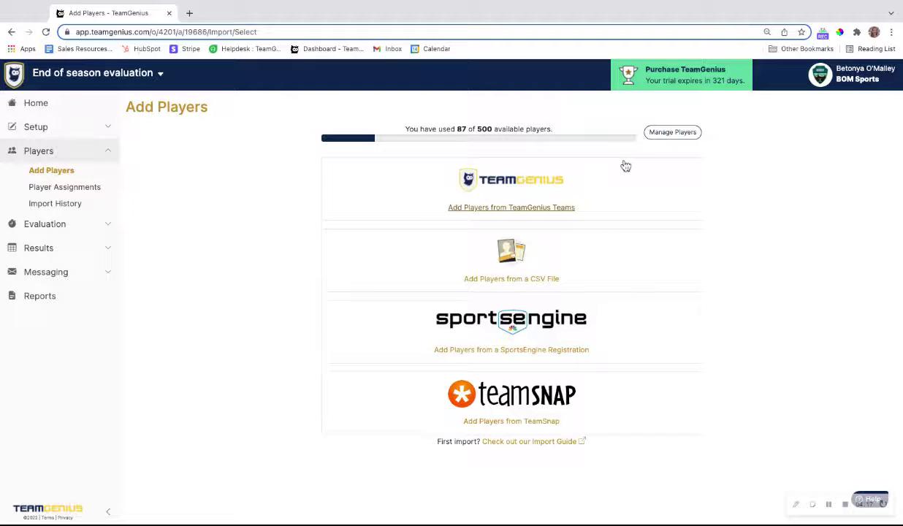
Look through the TeamGenius teams available as a player source and return to the choice of import sources.
click(542, 174)
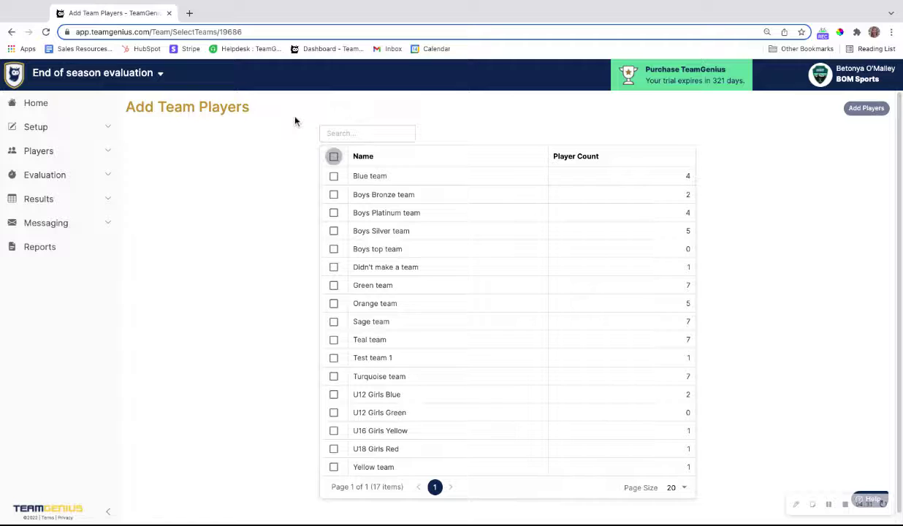
click(333, 157)
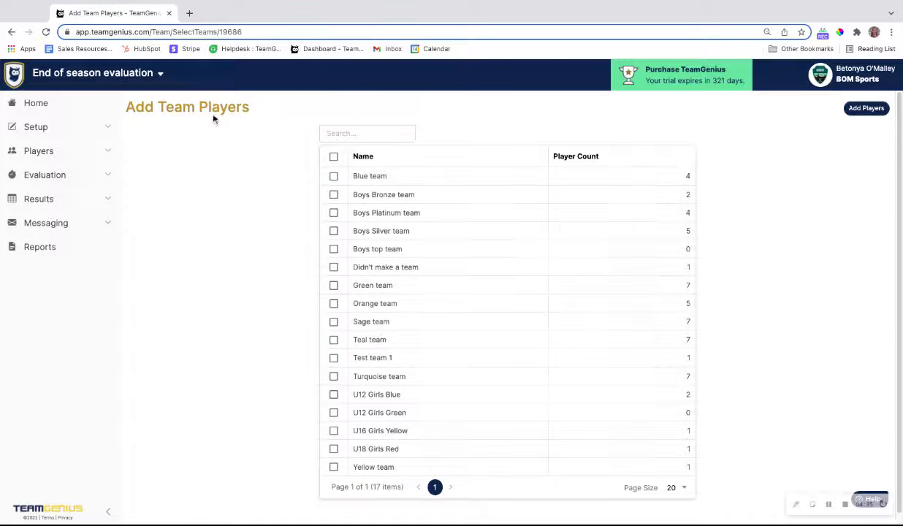
click(11, 32)
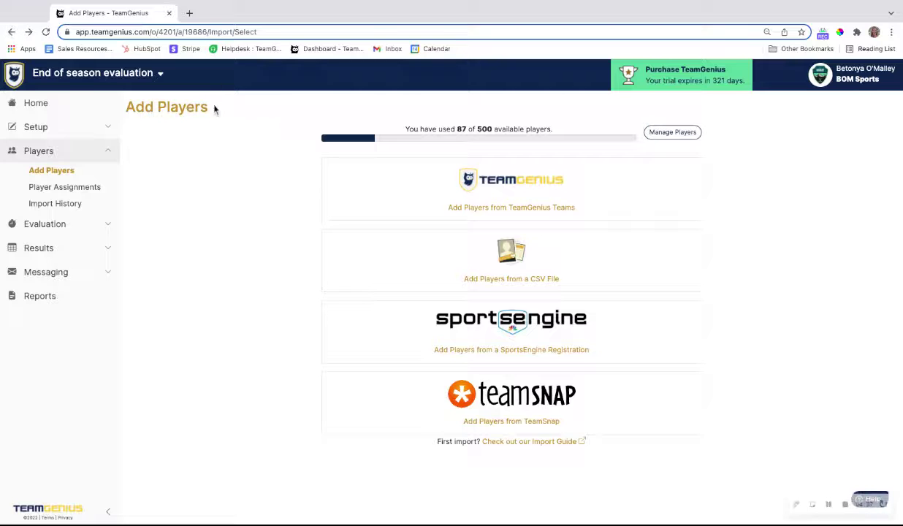
Choose to add players from a CSV file and upload the player file.
click(607, 263)
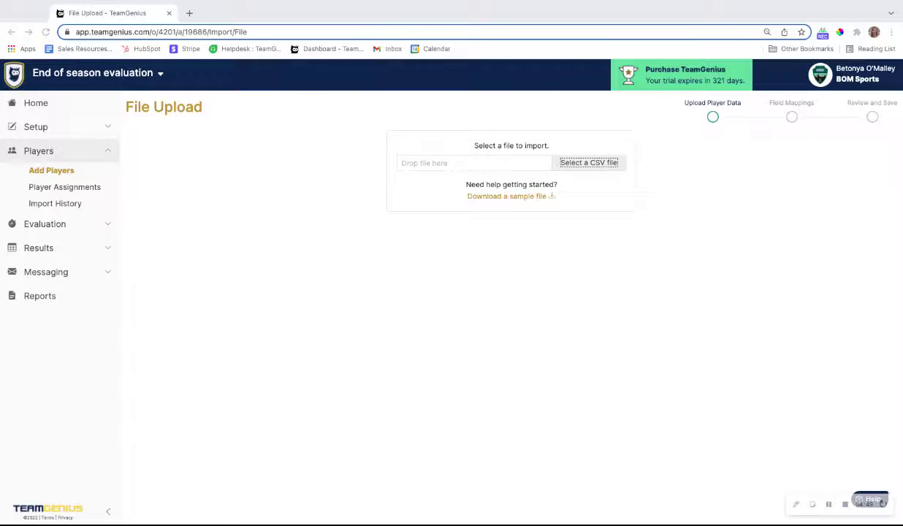
click(669, 294)
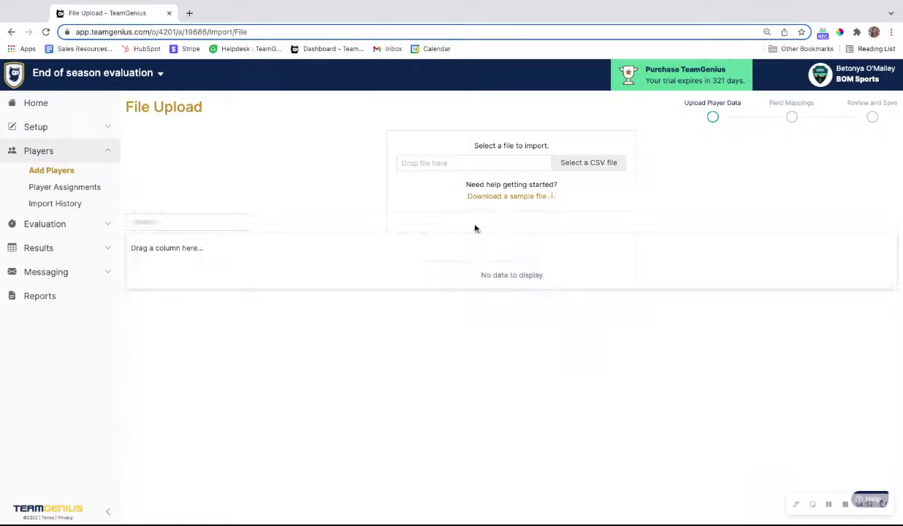
click(513, 261)
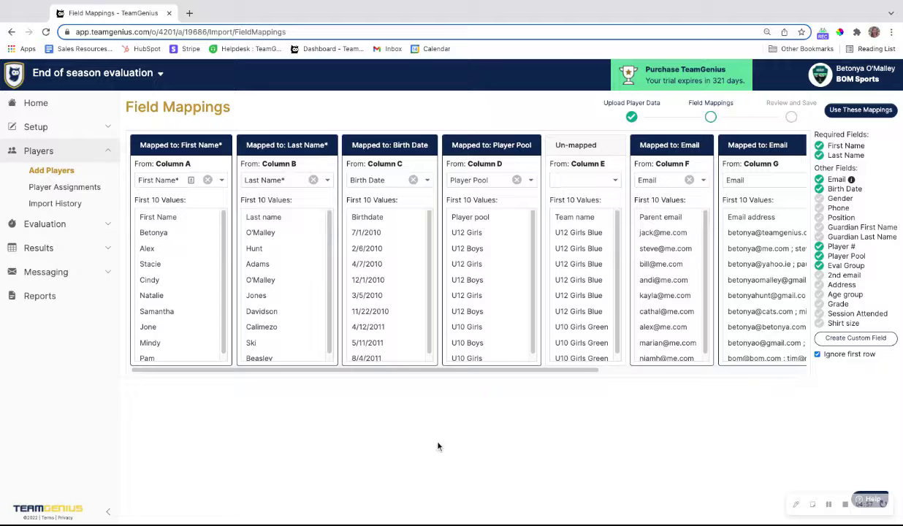
Clear the Player # field mapping from column H of the imported file.
drag(441, 369, 568, 370)
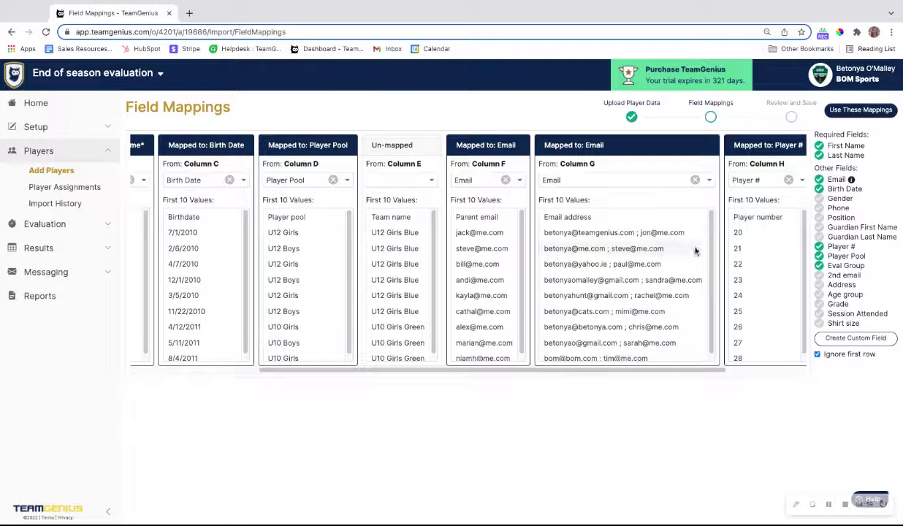
click(788, 180)
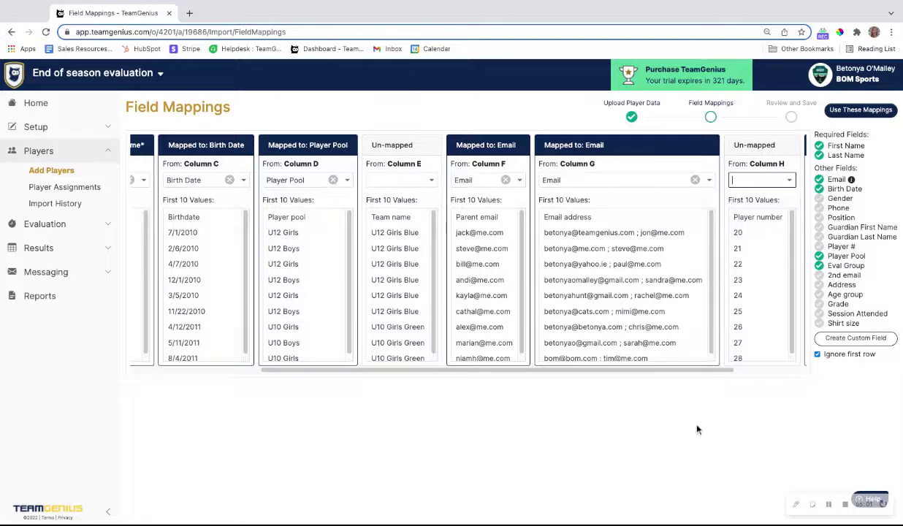
scroll(672, 411, left, 5)
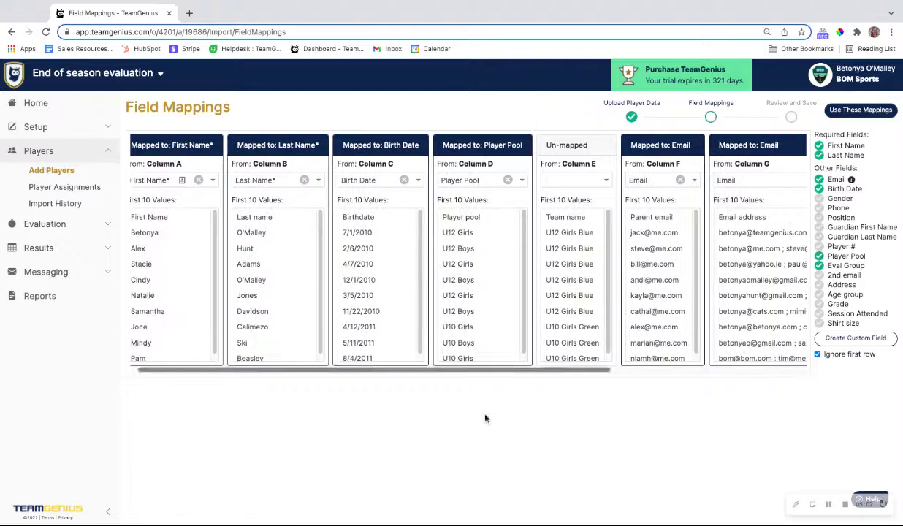
Clear the Player Pool mapping from column D and map the team name column E to Player Pool.
click(508, 179)
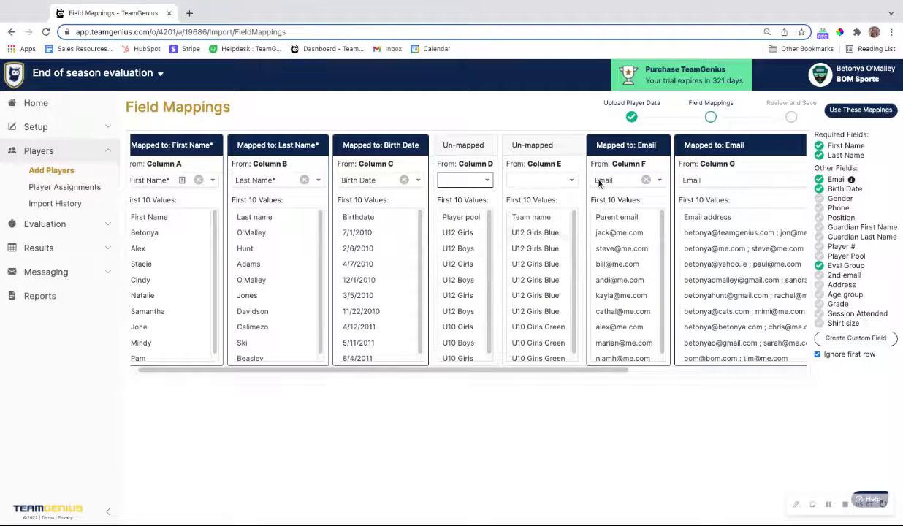
click(547, 179)
scroll(570, 274, down, 4)
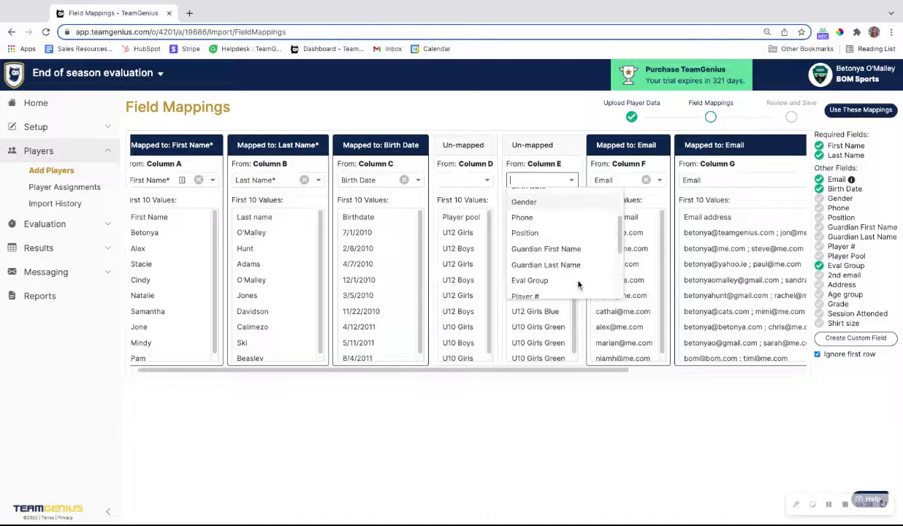
click(540, 249)
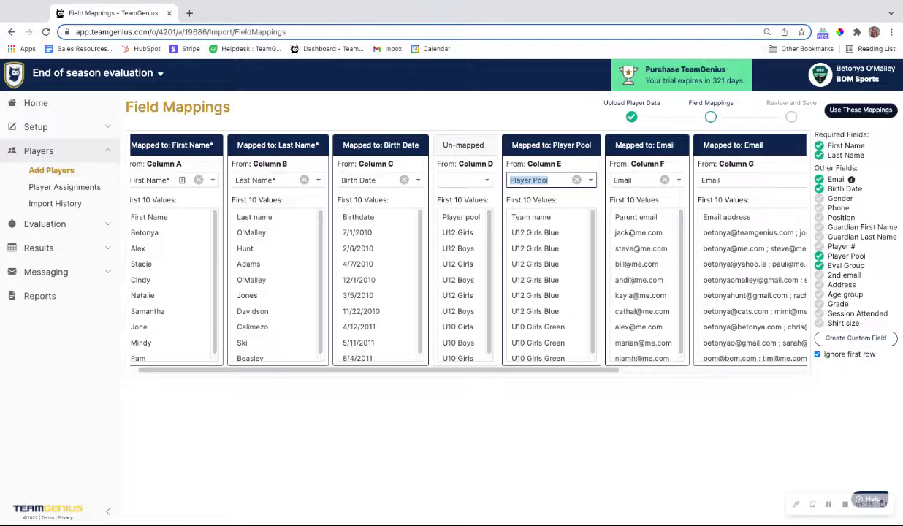
Clear the Eval Group mapping from column I and save the players with these field mappings.
scroll(570, 396, right, 5)
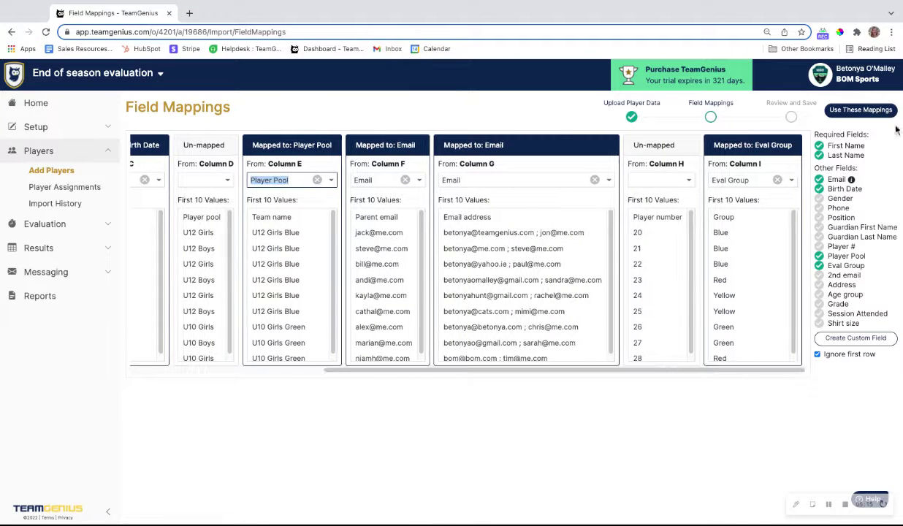
click(777, 179)
click(860, 110)
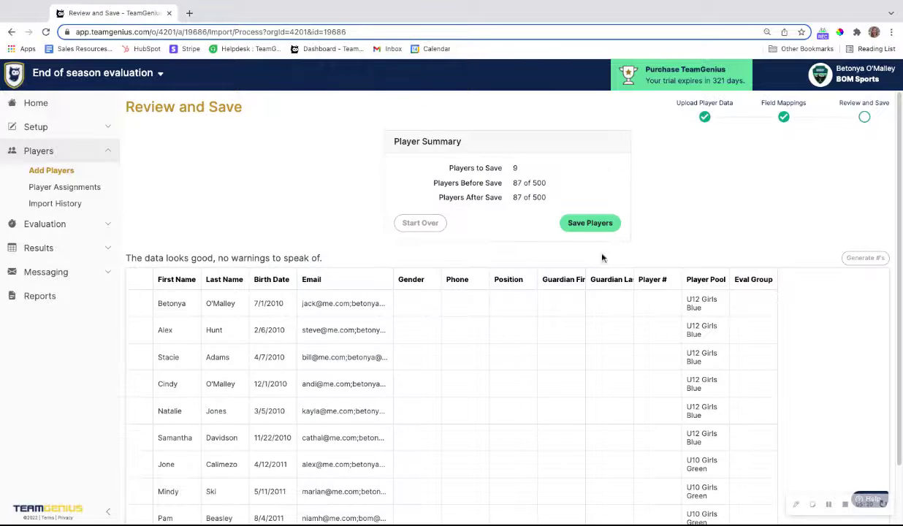
click(602, 217)
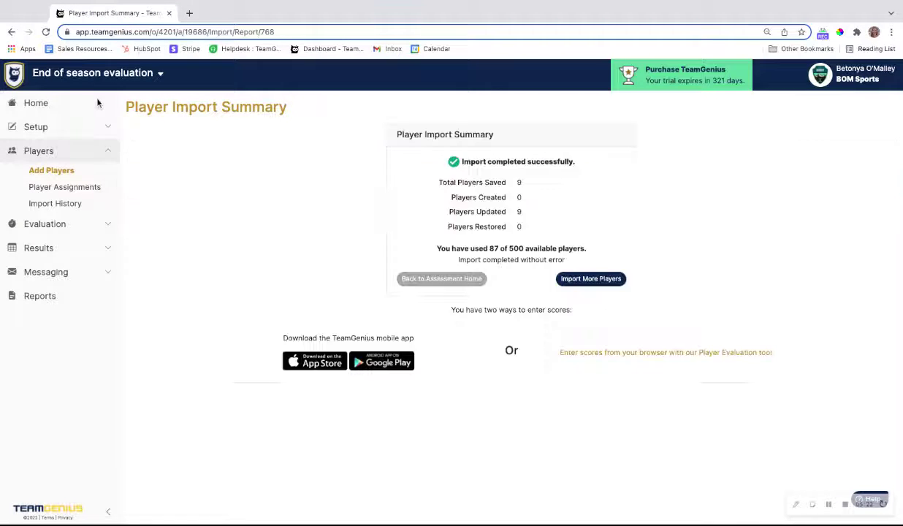
Review the imported players' assignments and open the U12 Girls Blue player pool for editing.
click(64, 187)
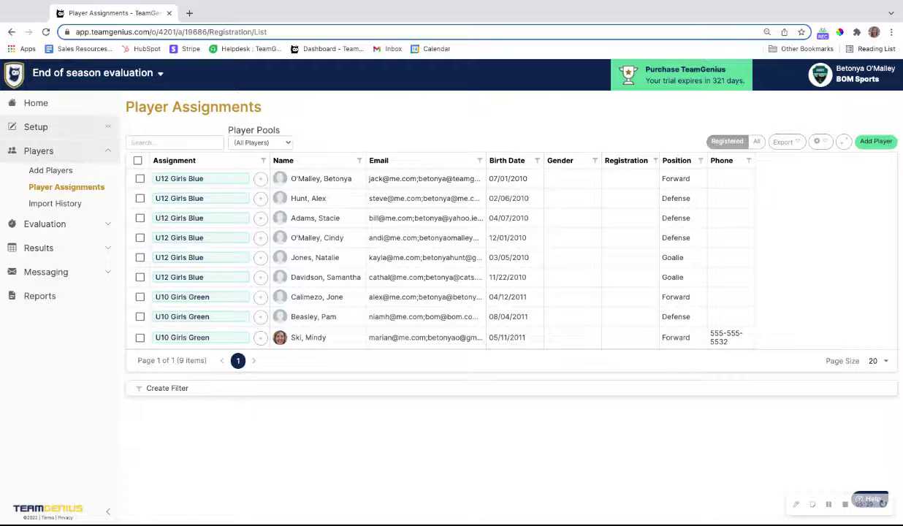
click(64, 127)
click(51, 163)
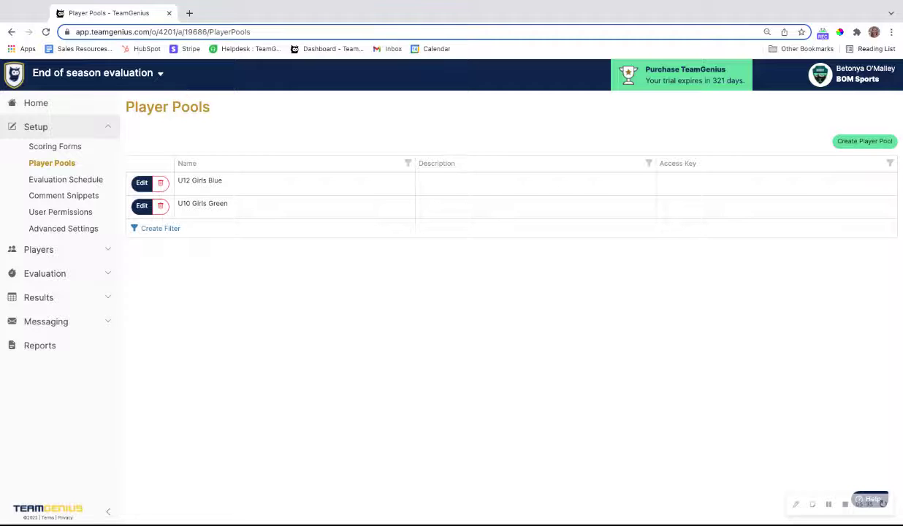
click(142, 184)
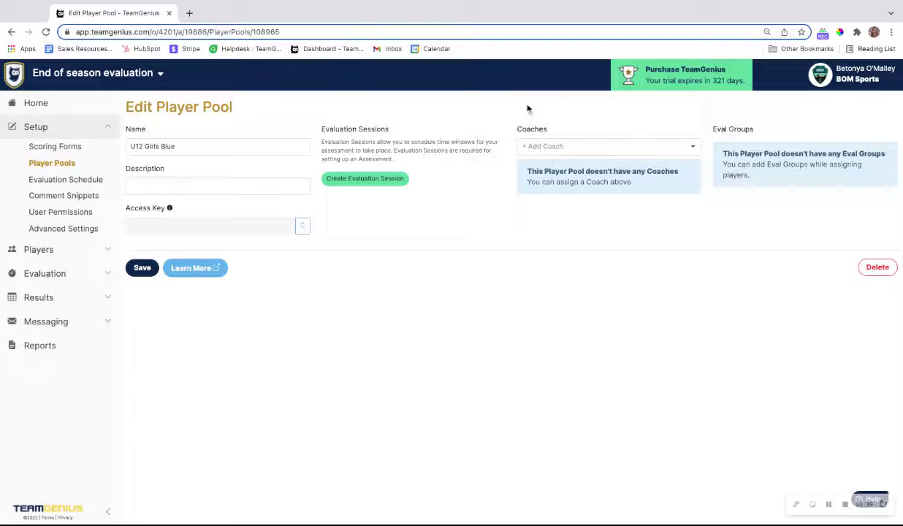
Add the first two listed coaches to the U12 Girls Blue pool, leaving their titles blank, and save the pool.
click(590, 146)
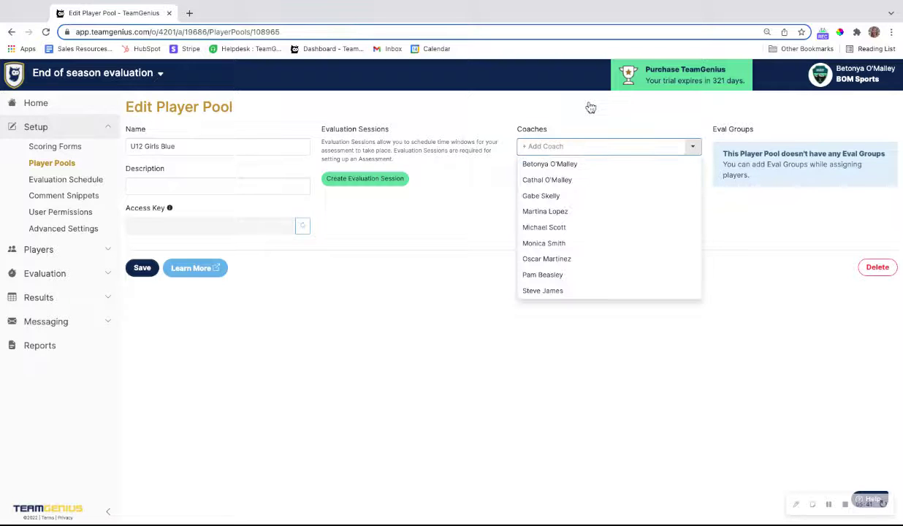
click(599, 164)
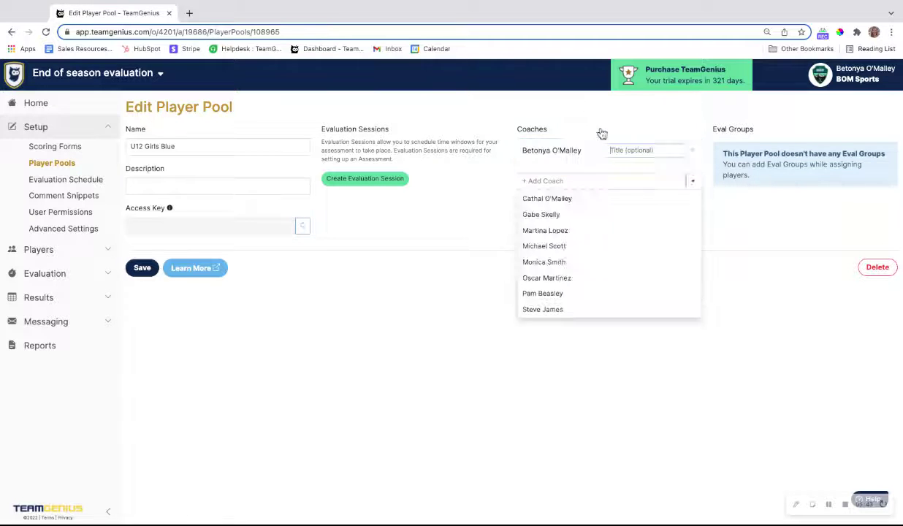
click(615, 180)
click(600, 194)
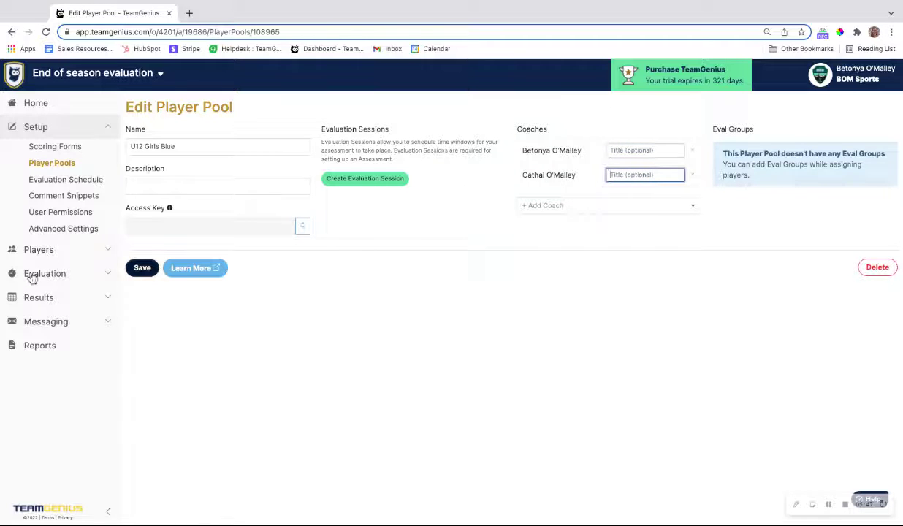
click(142, 268)
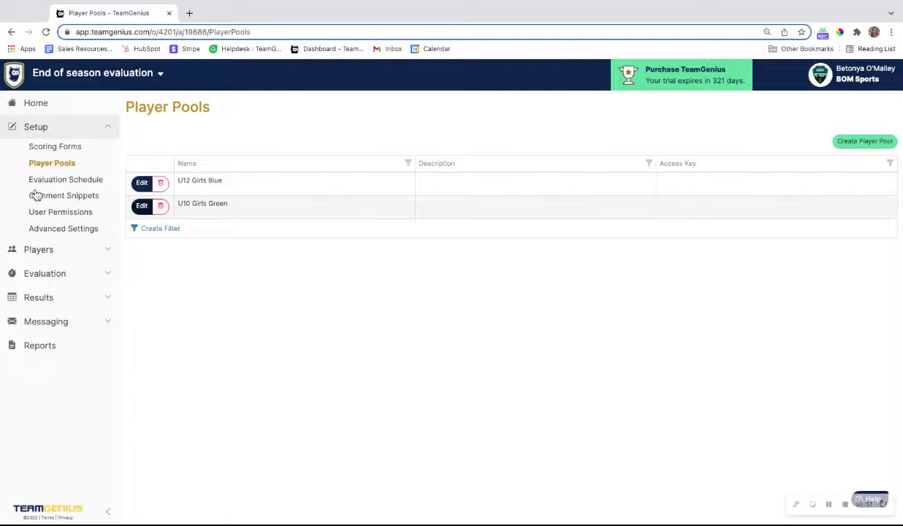
Create and save an evaluation session named "End of season" that includes all scoring forms and all player pools.
click(65, 179)
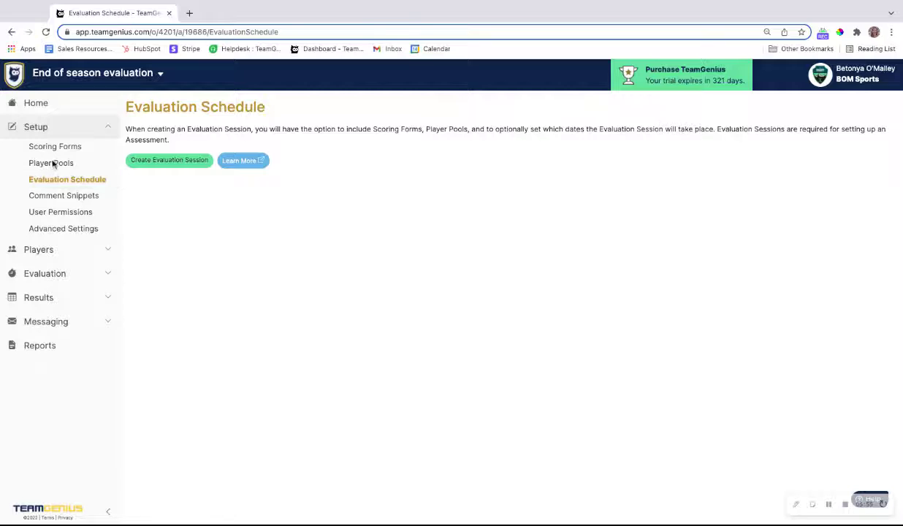
click(169, 160)
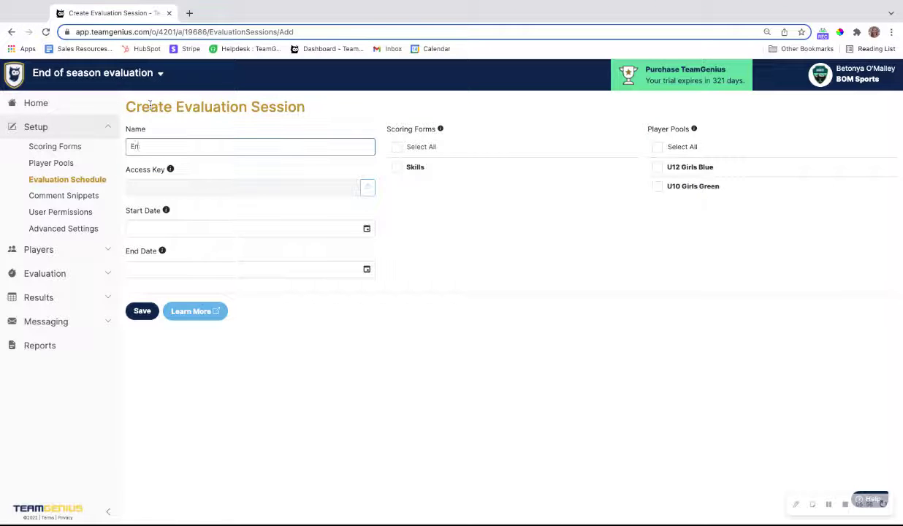
text(ason)
click(396, 147)
click(657, 147)
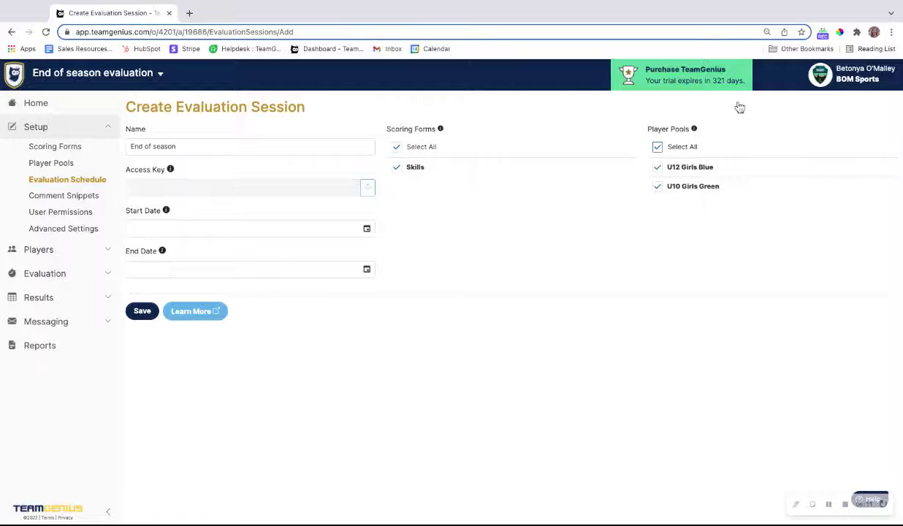
click(142, 310)
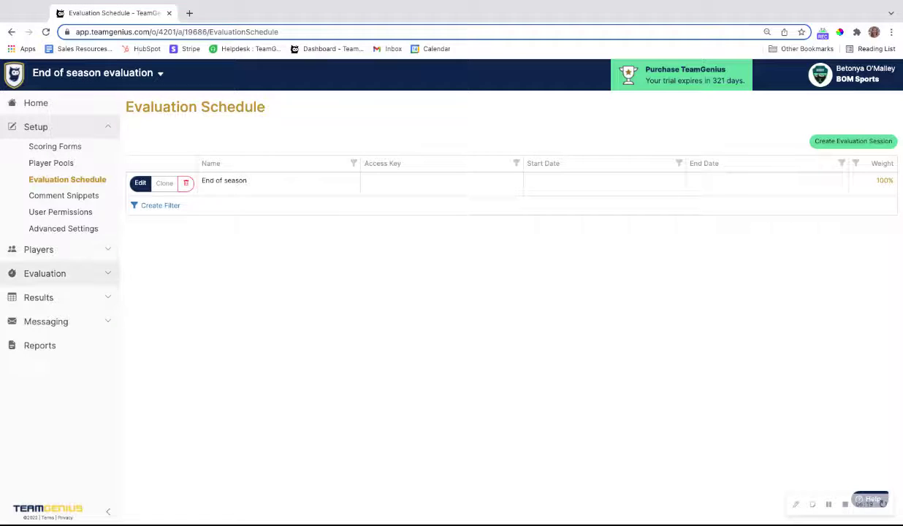
Assign both U12 Girls Blue coaches to the End of season evaluation session.
click(45, 273)
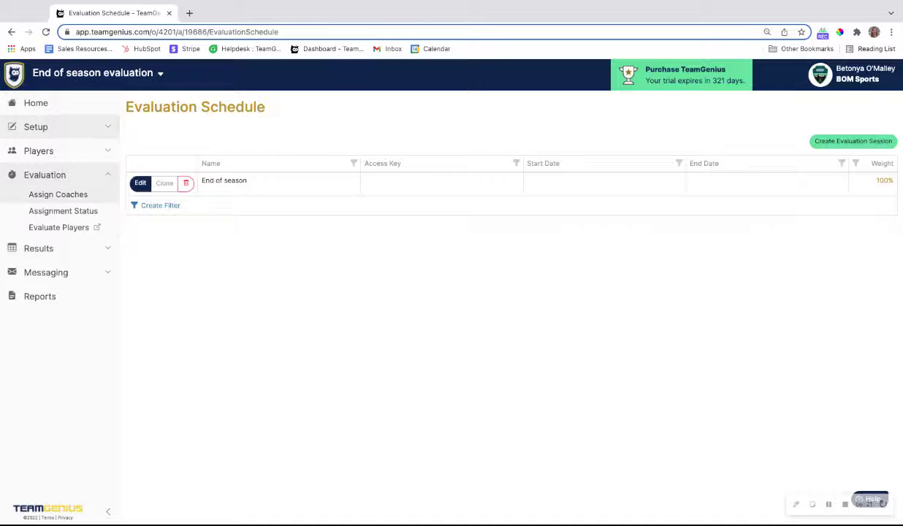
click(58, 194)
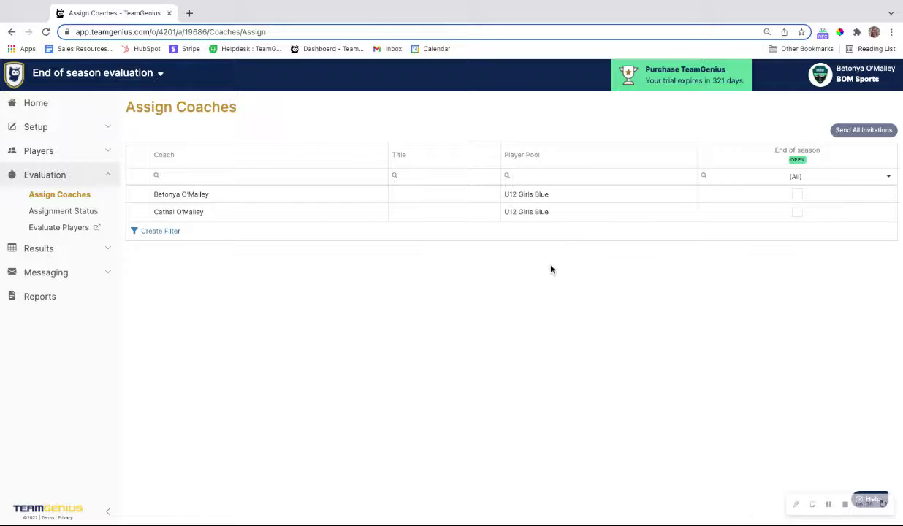
click(797, 194)
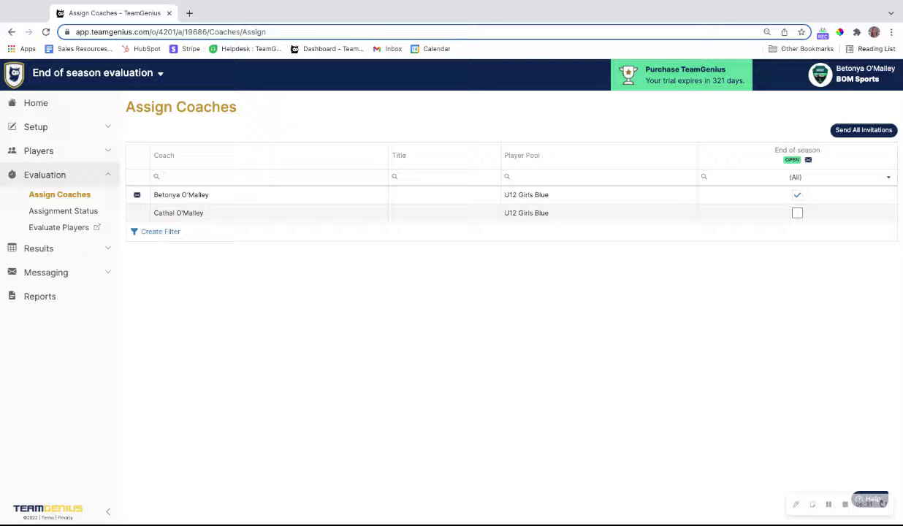
click(797, 212)
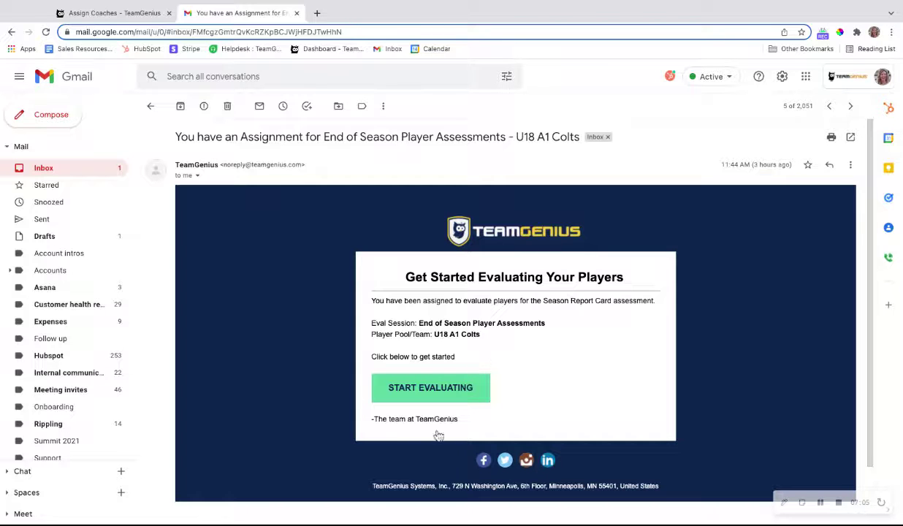
Compare the coach assignment e-mail in Gmail with the TeamGenius coach assignments, and check the coaches' assignment status for the session.
click(113, 12)
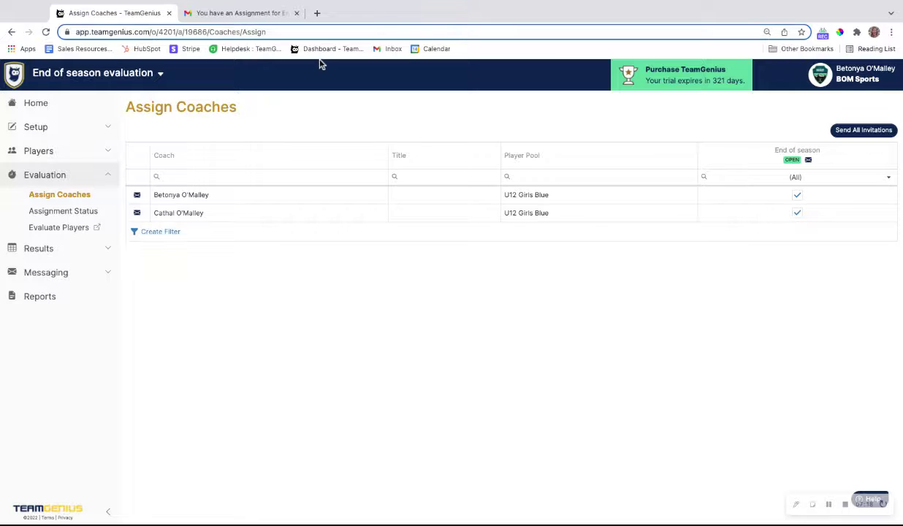
click(240, 13)
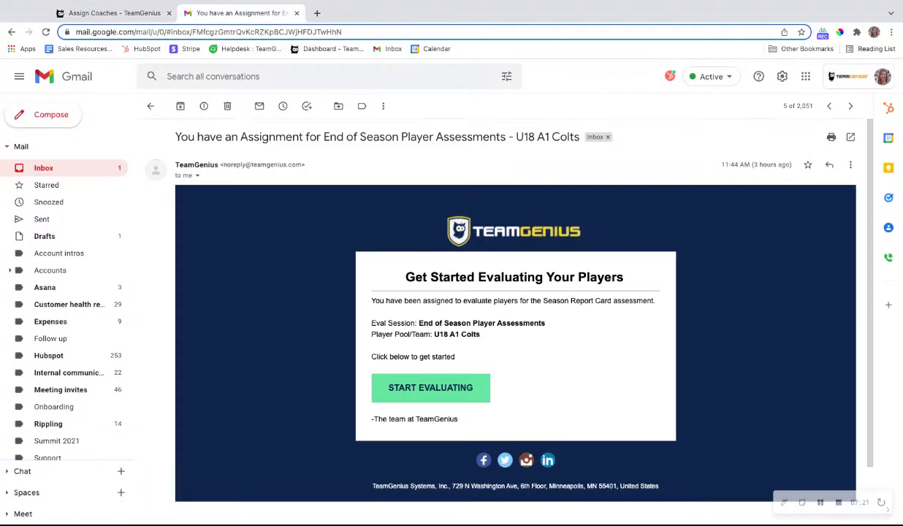
click(114, 13)
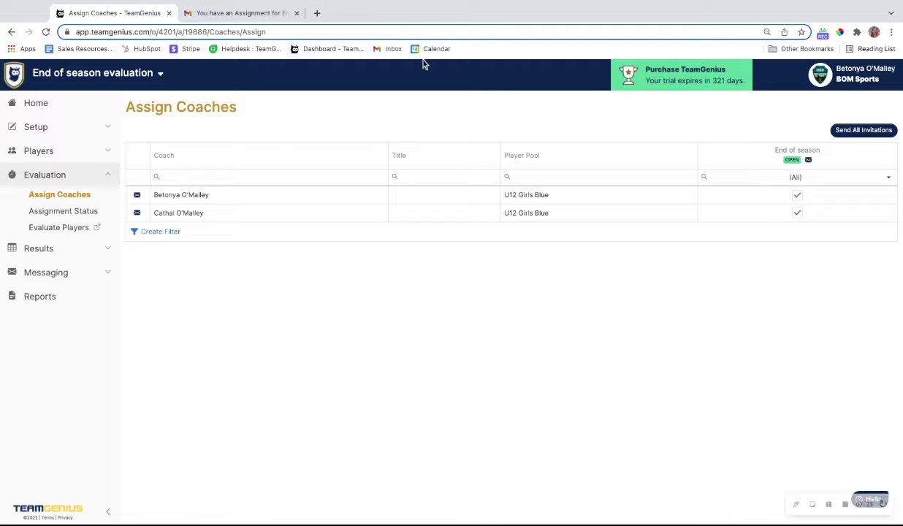
click(63, 210)
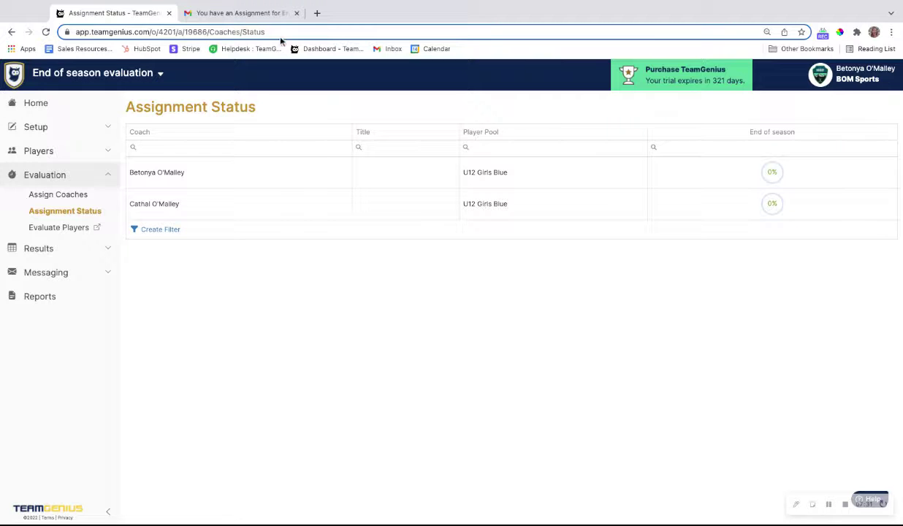
Create an email message with End of season reports for all players in the U10 Girls Green player pool.
click(45, 271)
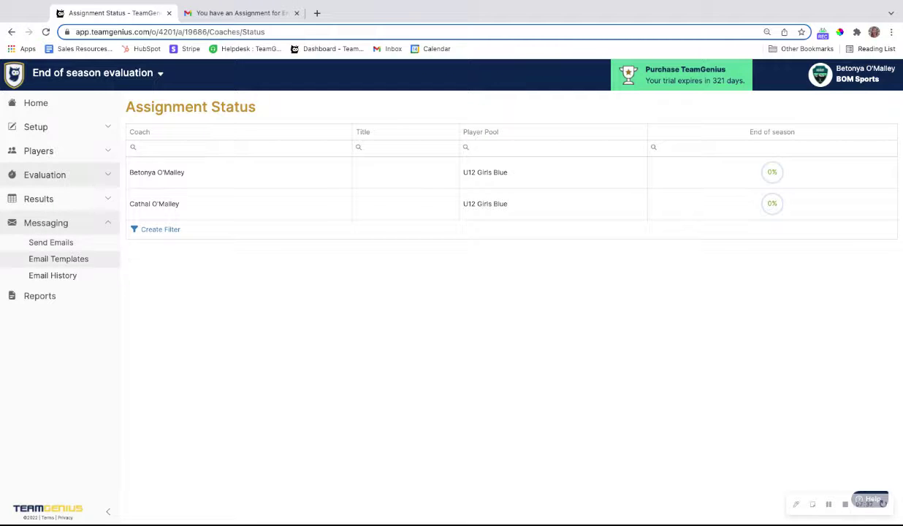
click(50, 241)
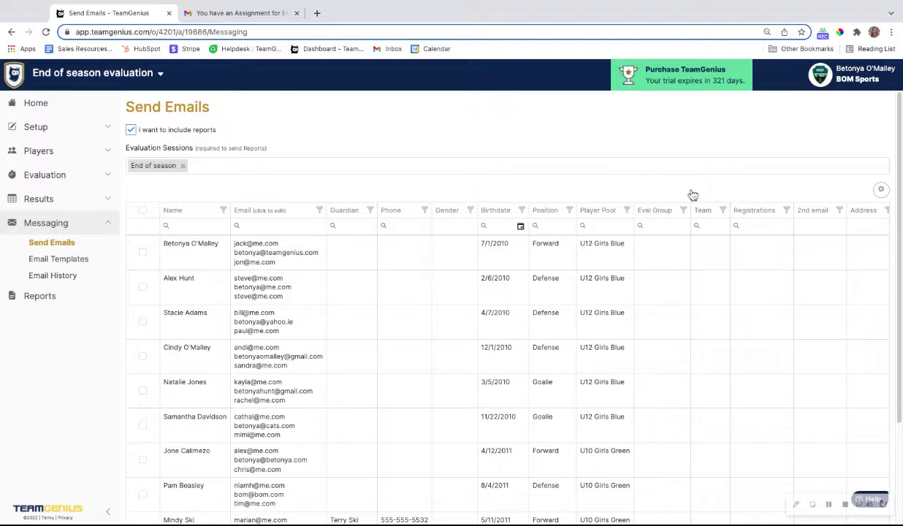
click(627, 211)
click(567, 260)
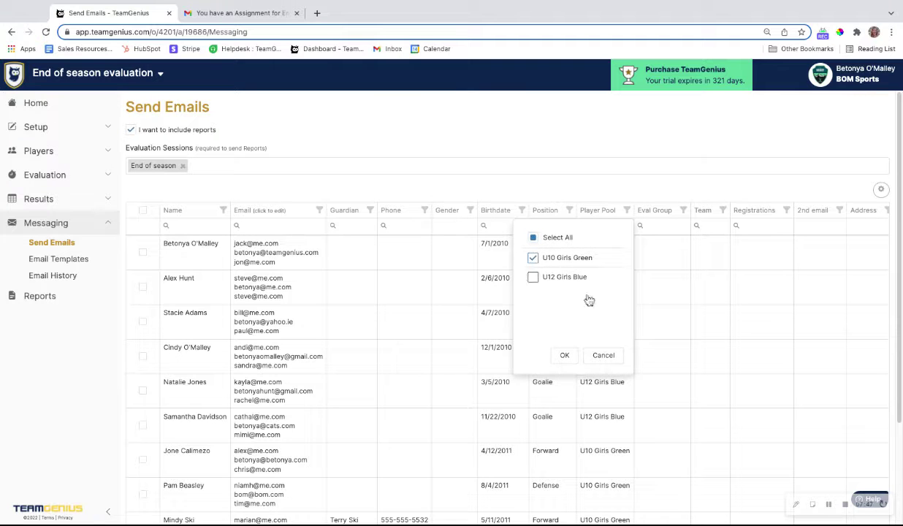
click(564, 355)
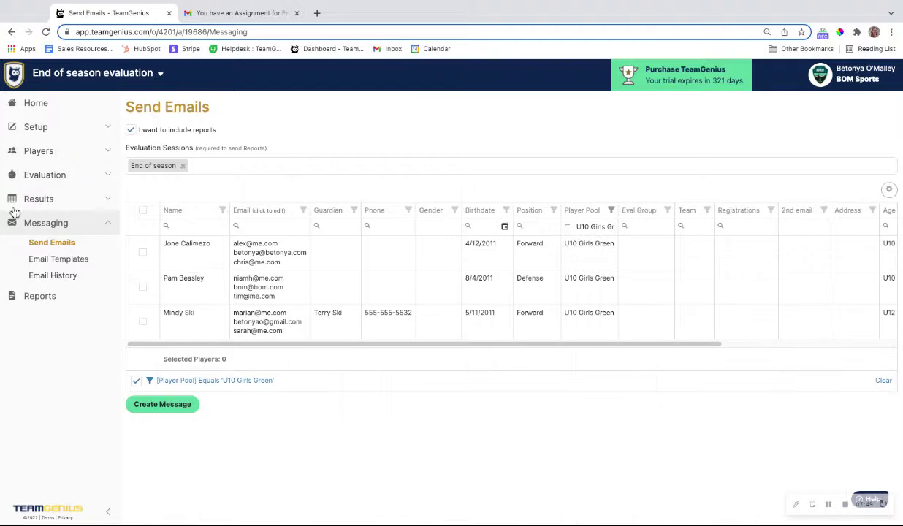
click(143, 209)
click(162, 404)
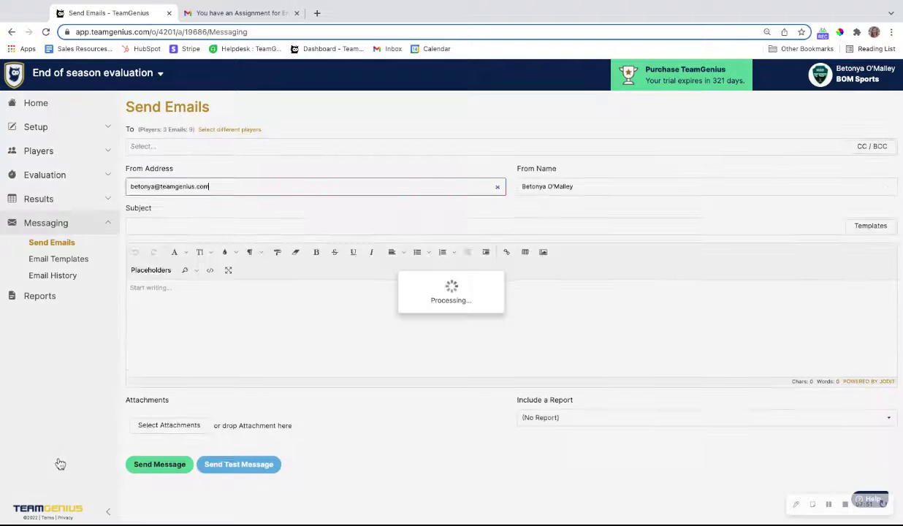
Fill the message from the Player Feedback template and place the cursor at the athlete report link placeholder.
click(870, 226)
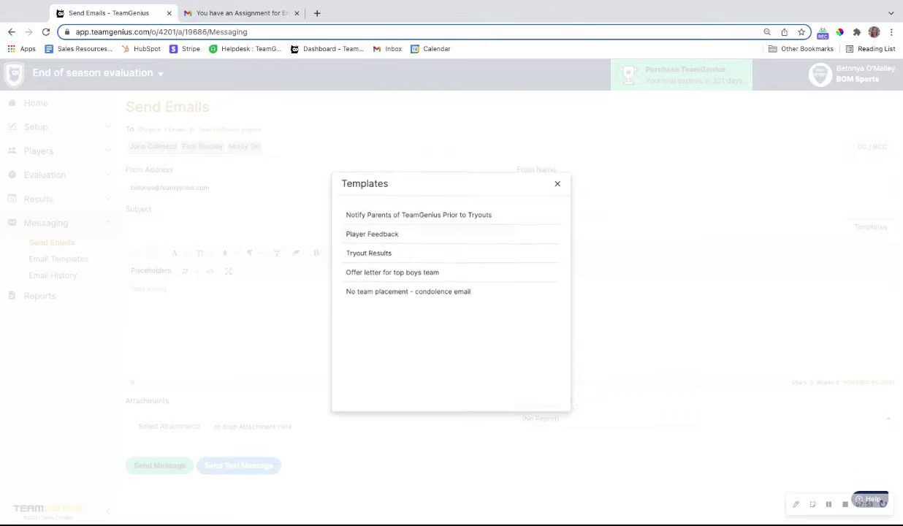
click(365, 234)
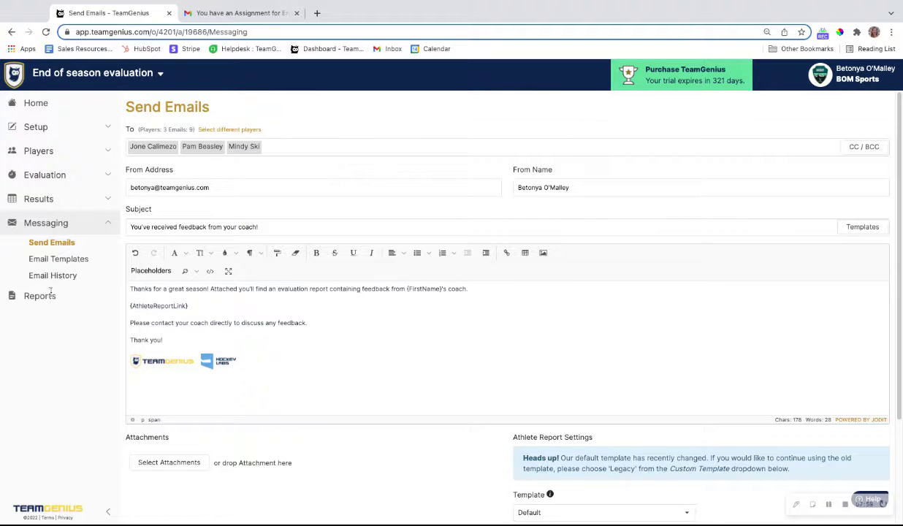
click(151, 271)
click(156, 314)
Include comments in the athlete report settings, review the message without sending it, and return to the assessment's home page.
scroll(502, 512, down, 2)
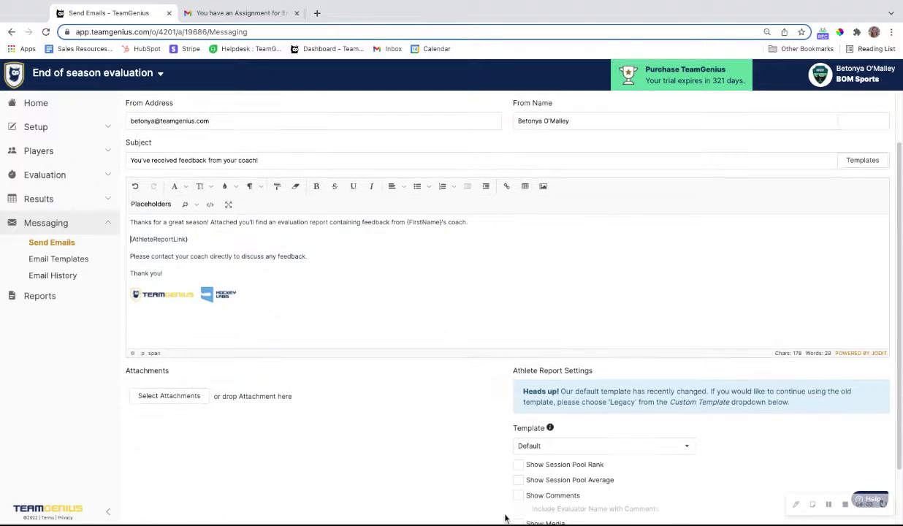
scroll(503, 511, down, 2)
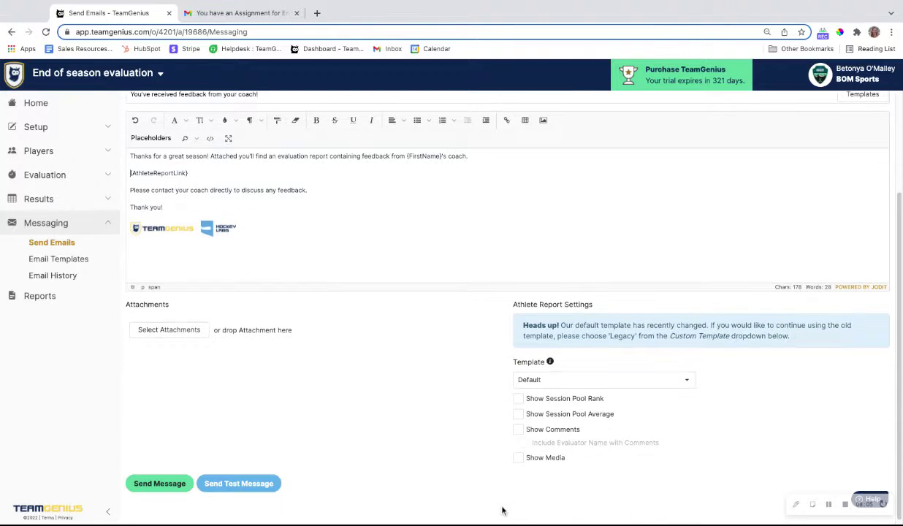
scroll(514, 504, down, 1)
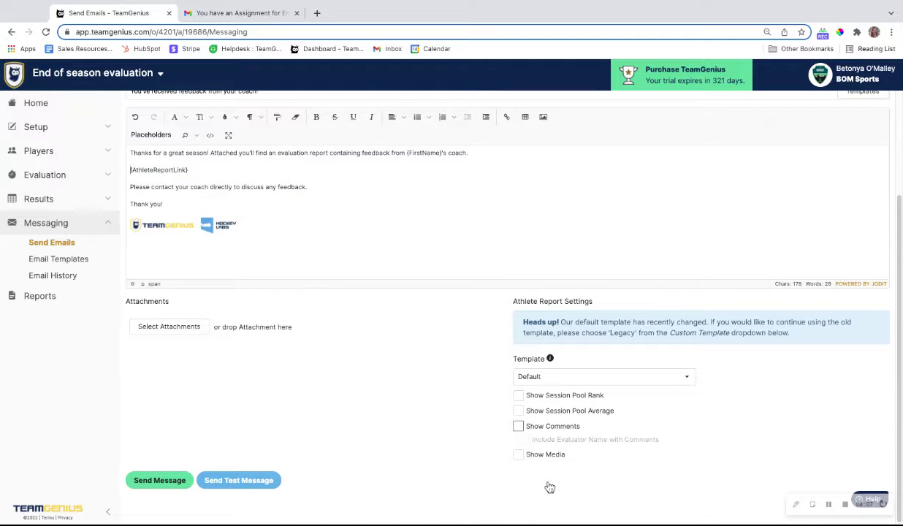
click(518, 425)
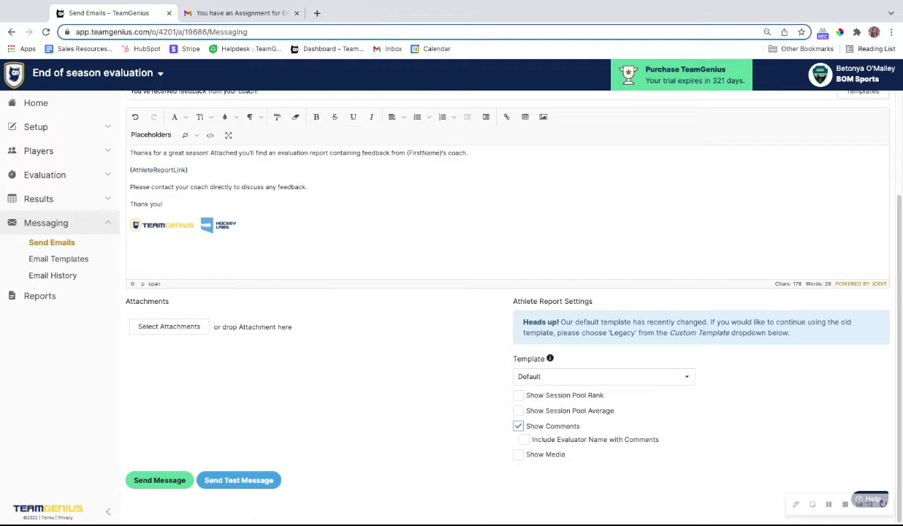
scroll(264, 491, up, 1)
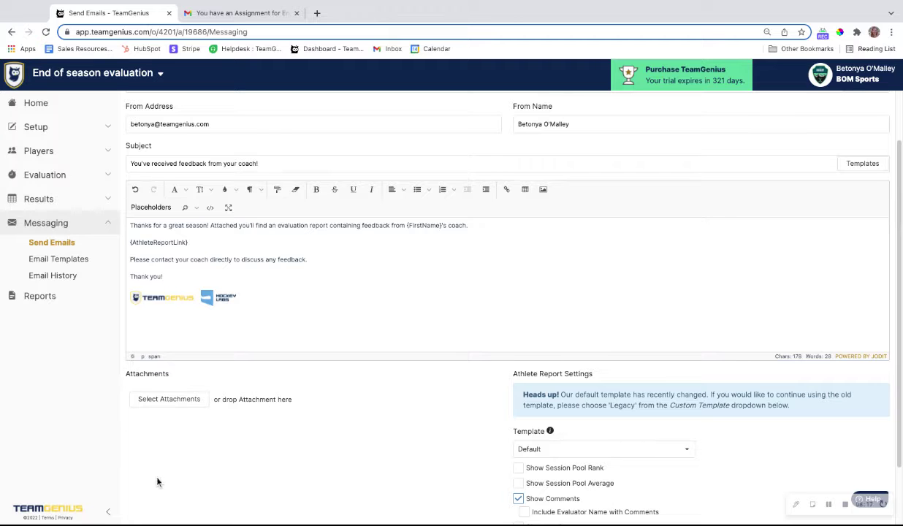
scroll(320, 464, up, 1)
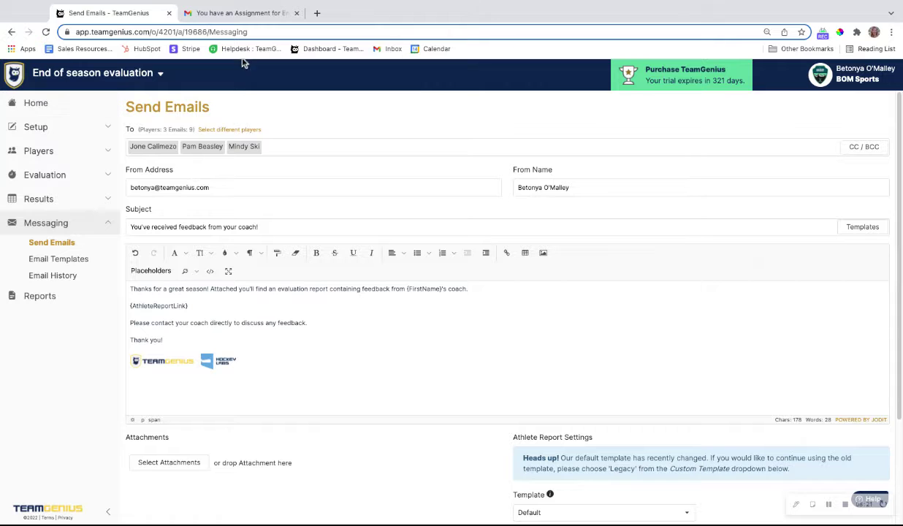
click(37, 103)
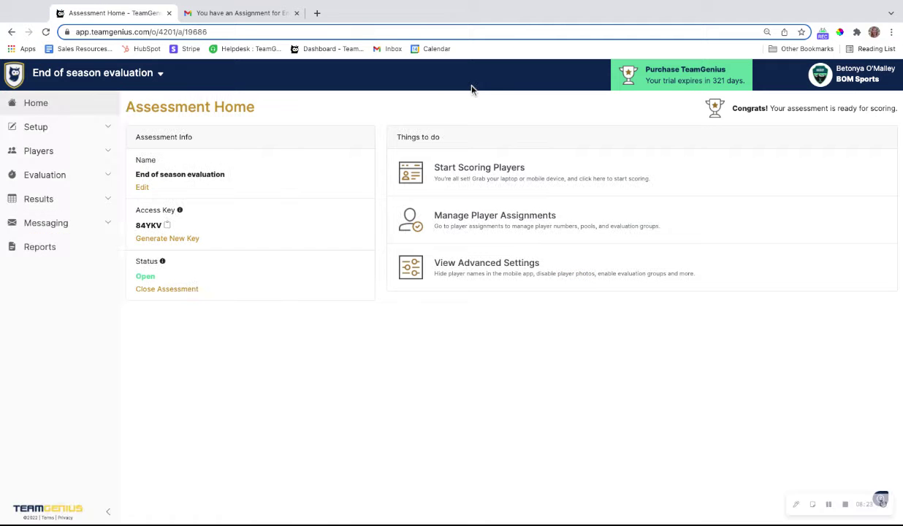